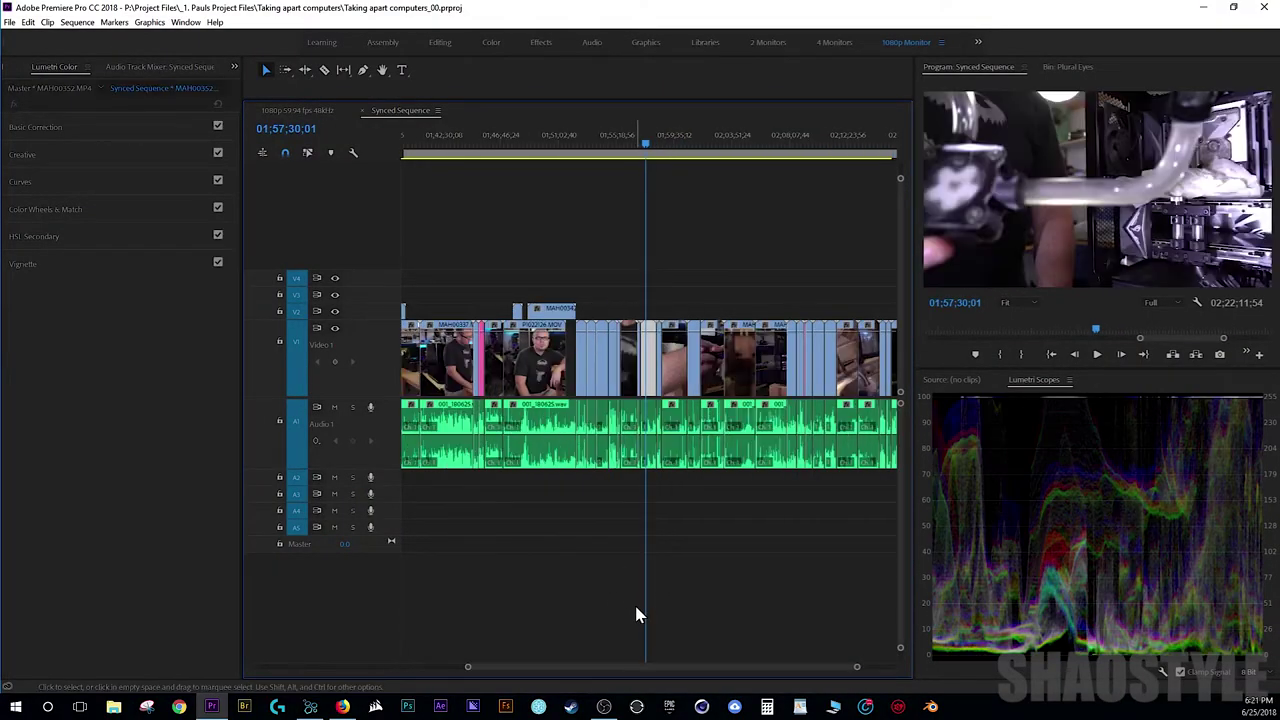
Step: Step through Synced Sequence's edit points and zoom to locate the early overhead-camera clips
click(475, 522)
click(614, 520)
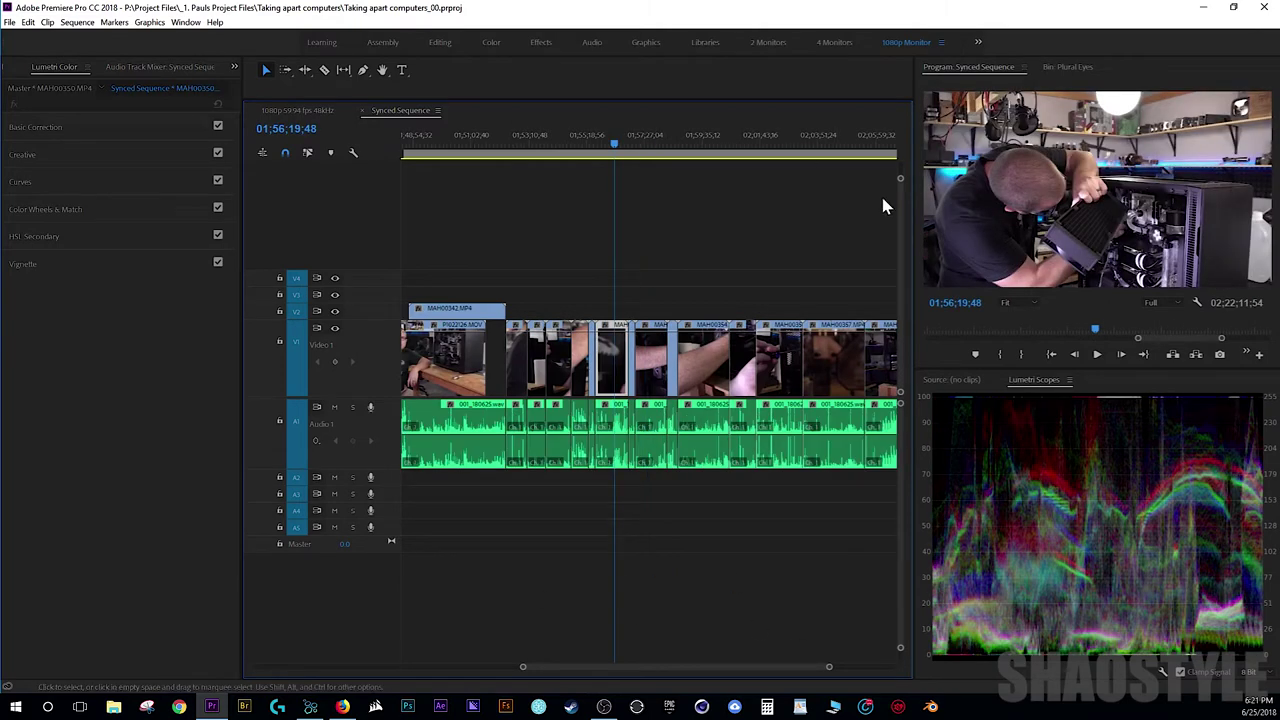
click(659, 500)
key(minus)
key(Down)
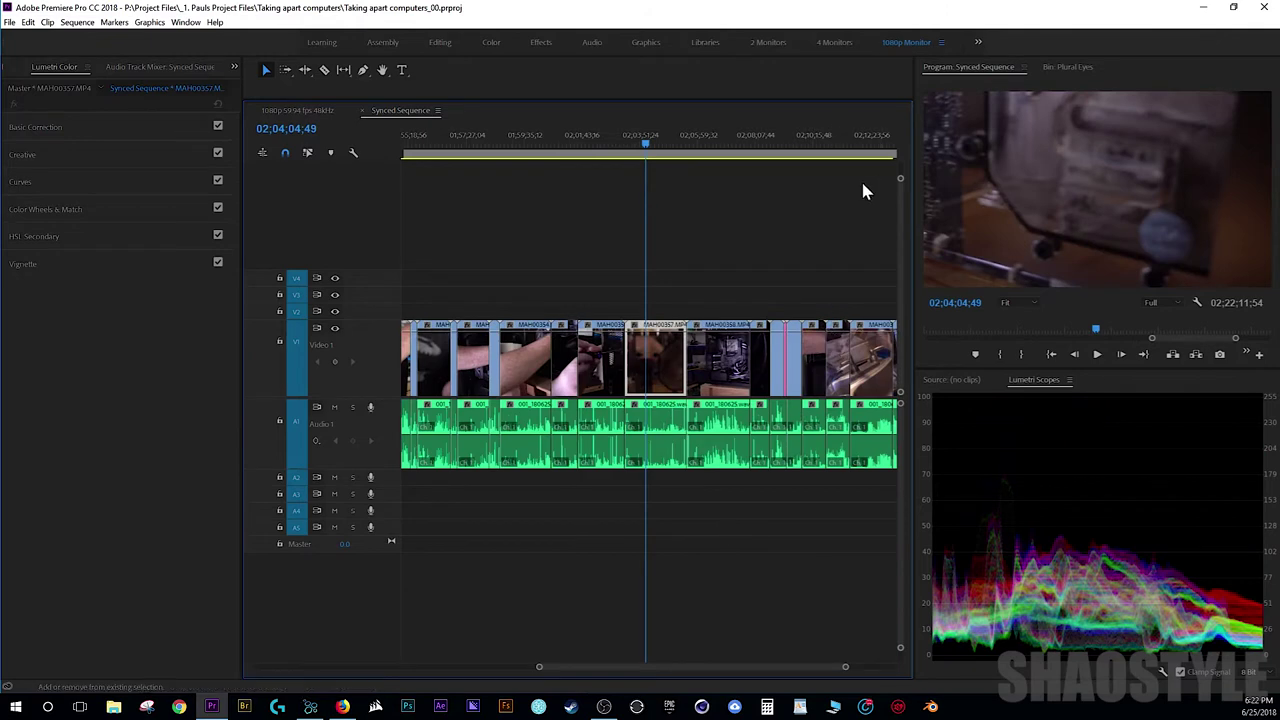
key(Down)
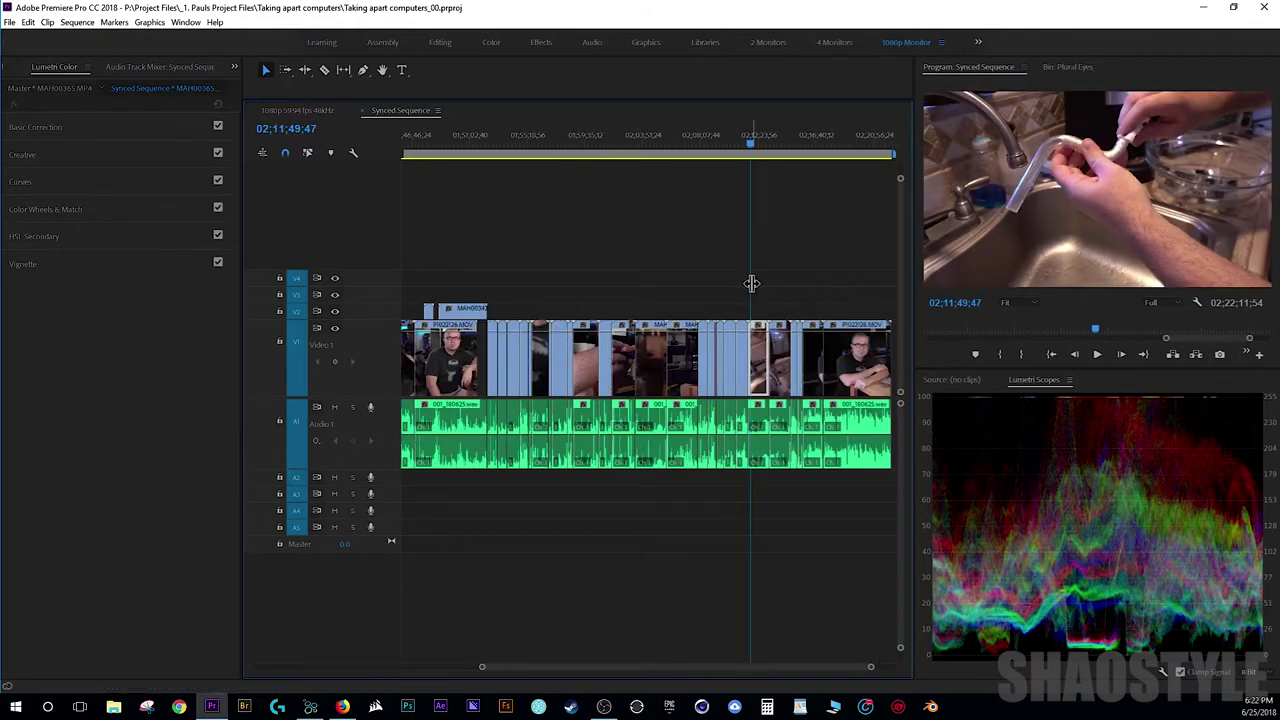
key(Up)
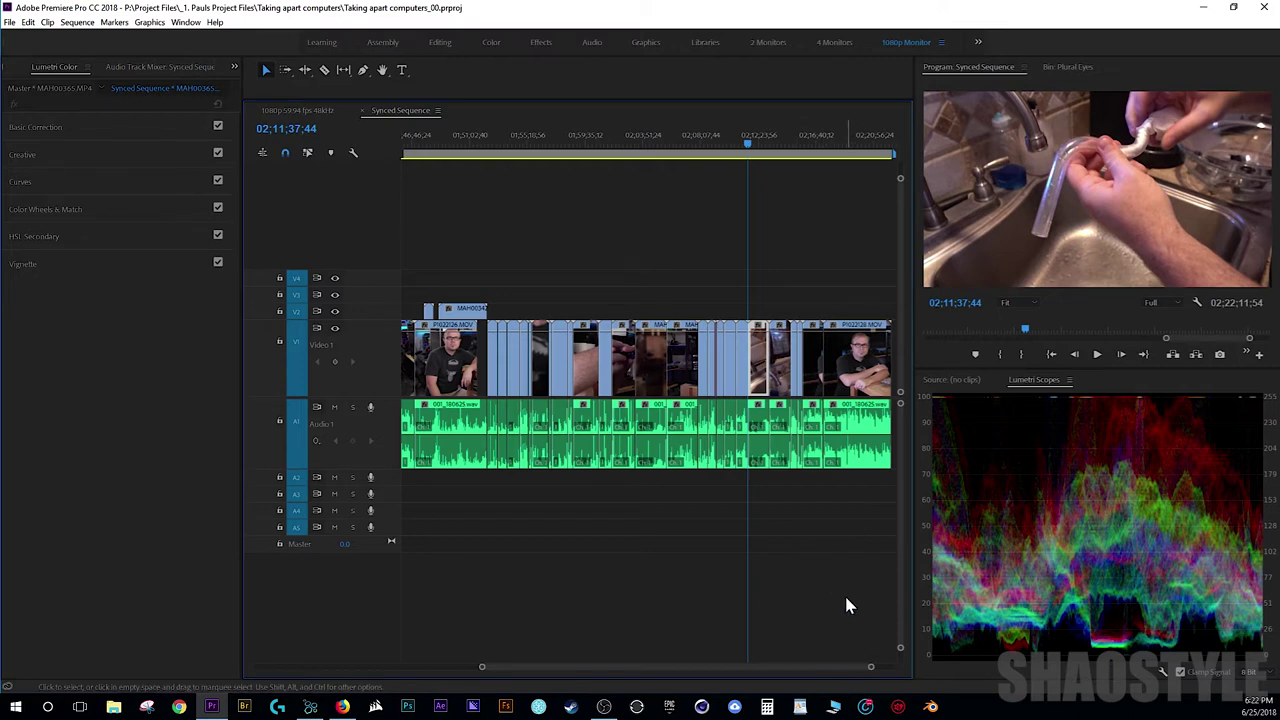
key(=)
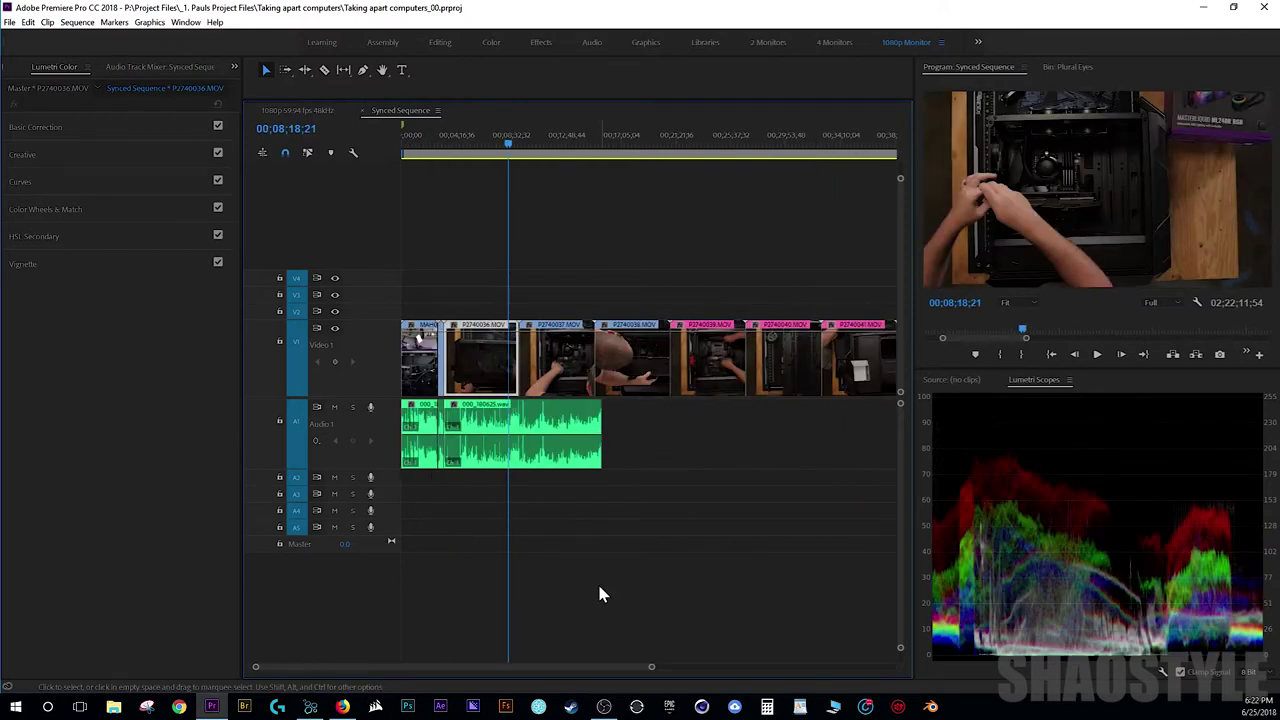
Step: Scrub and zoom in on the overhead clips at 00;28;14;21, previewing hands inside the computer case
click(554, 545)
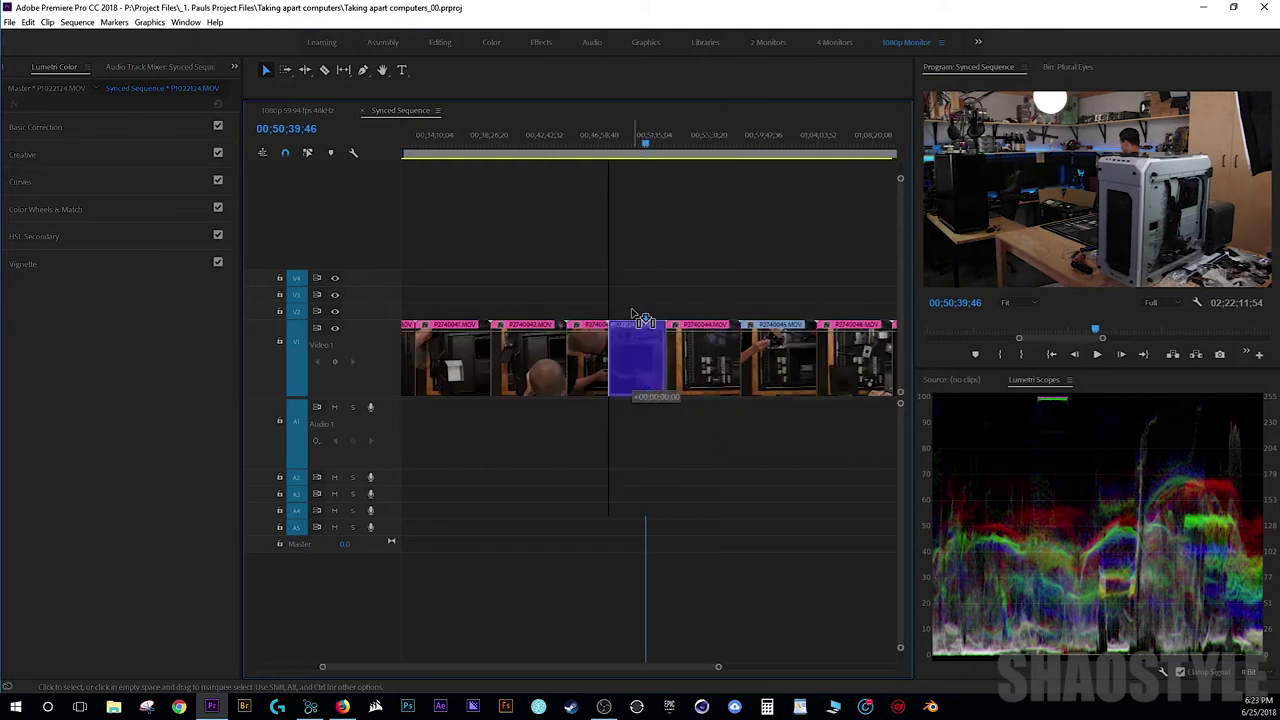
drag(640, 362, 646, 361)
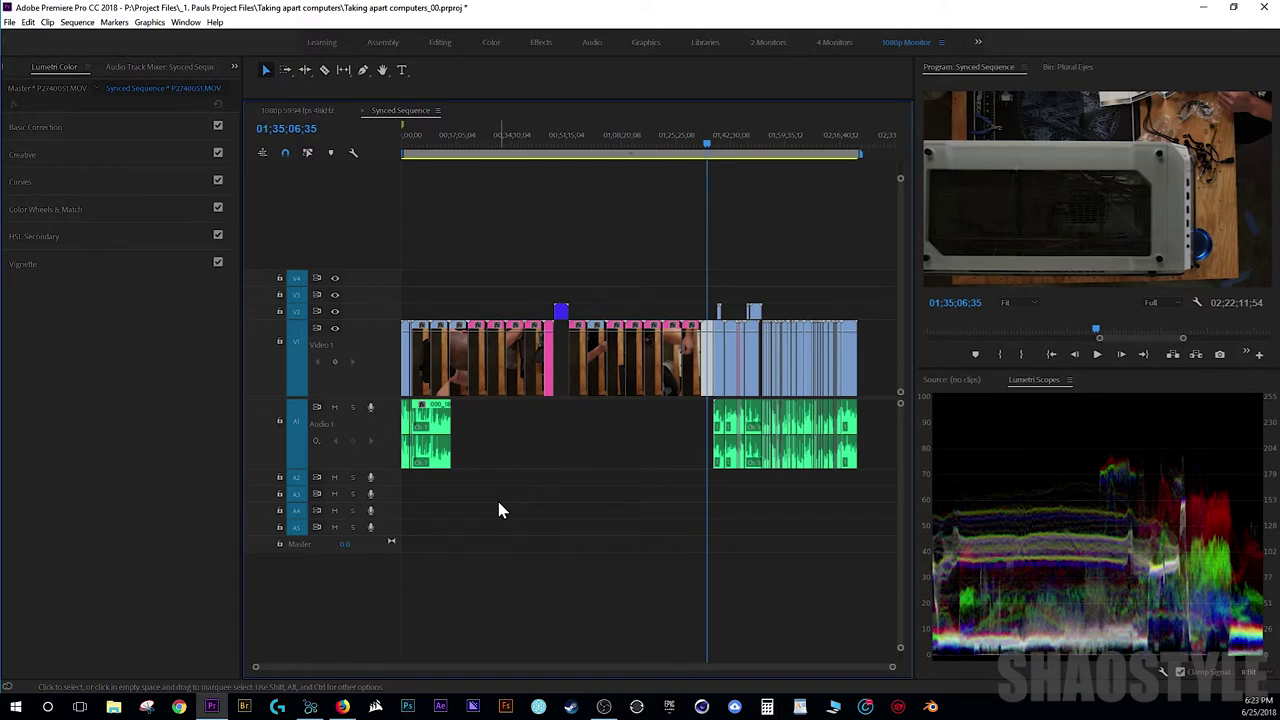
click(543, 503)
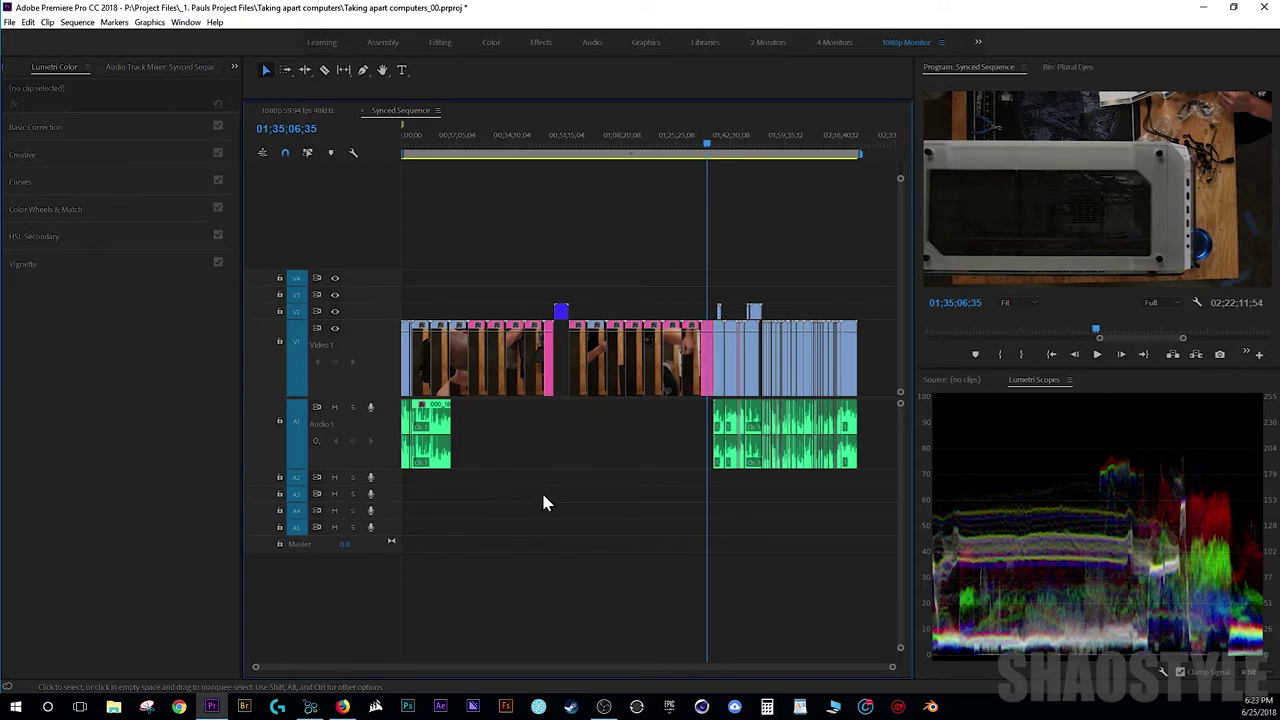
click(491, 421)
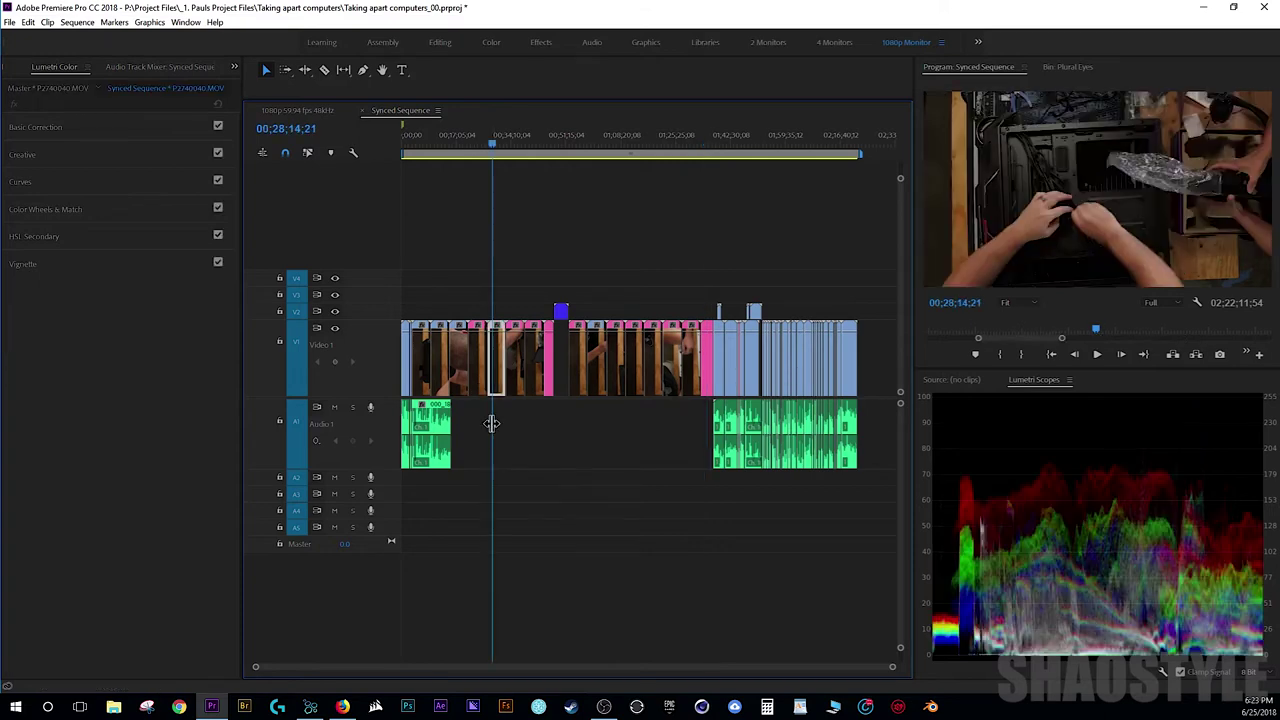
key(=)
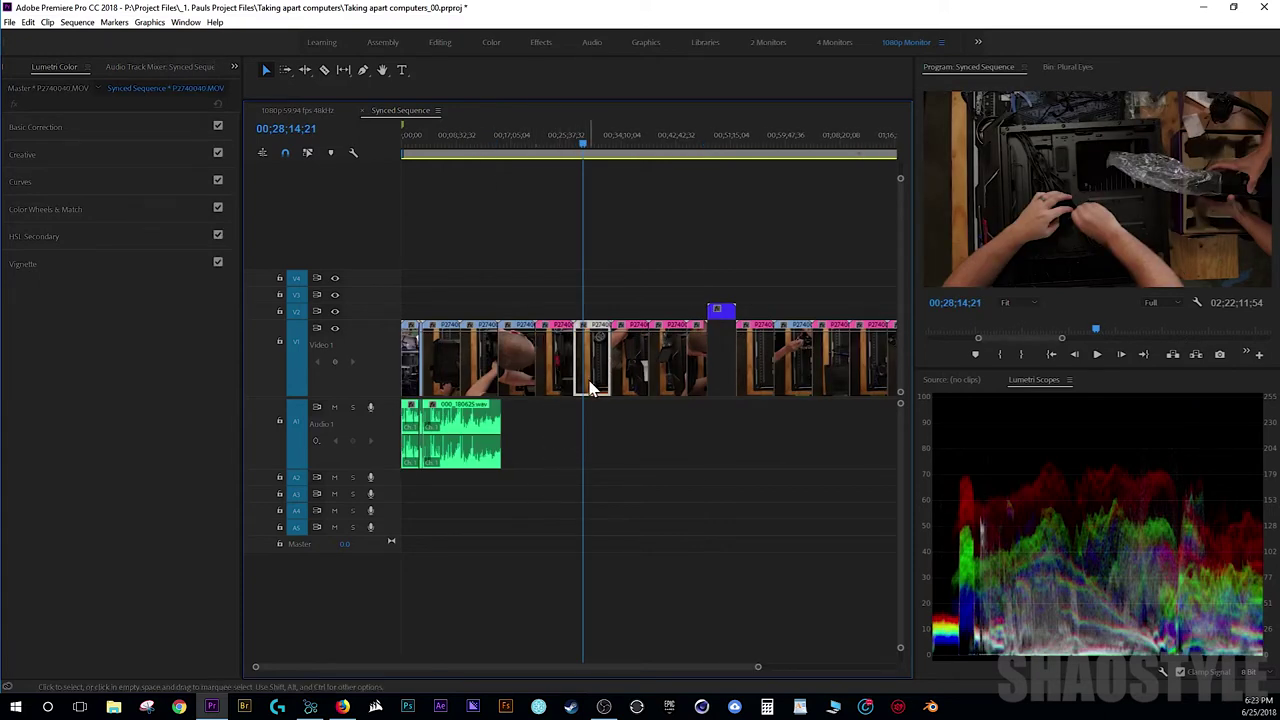
click(632, 396)
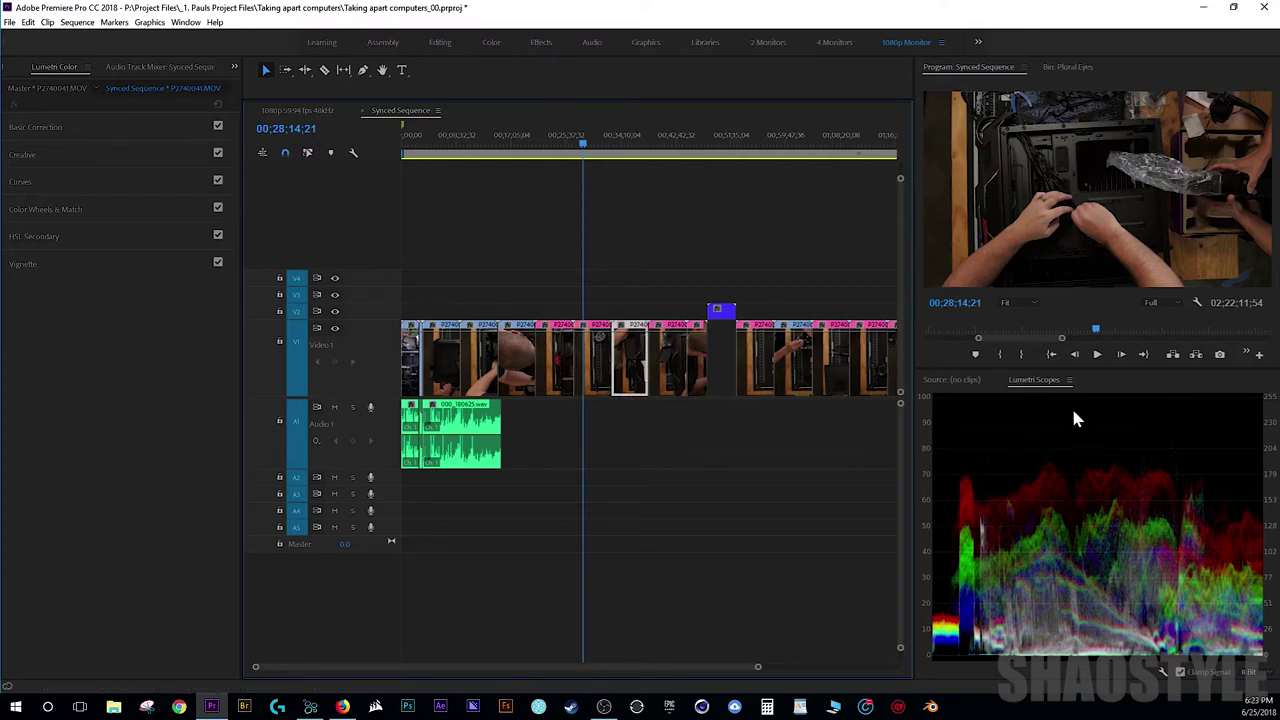
click(185, 26)
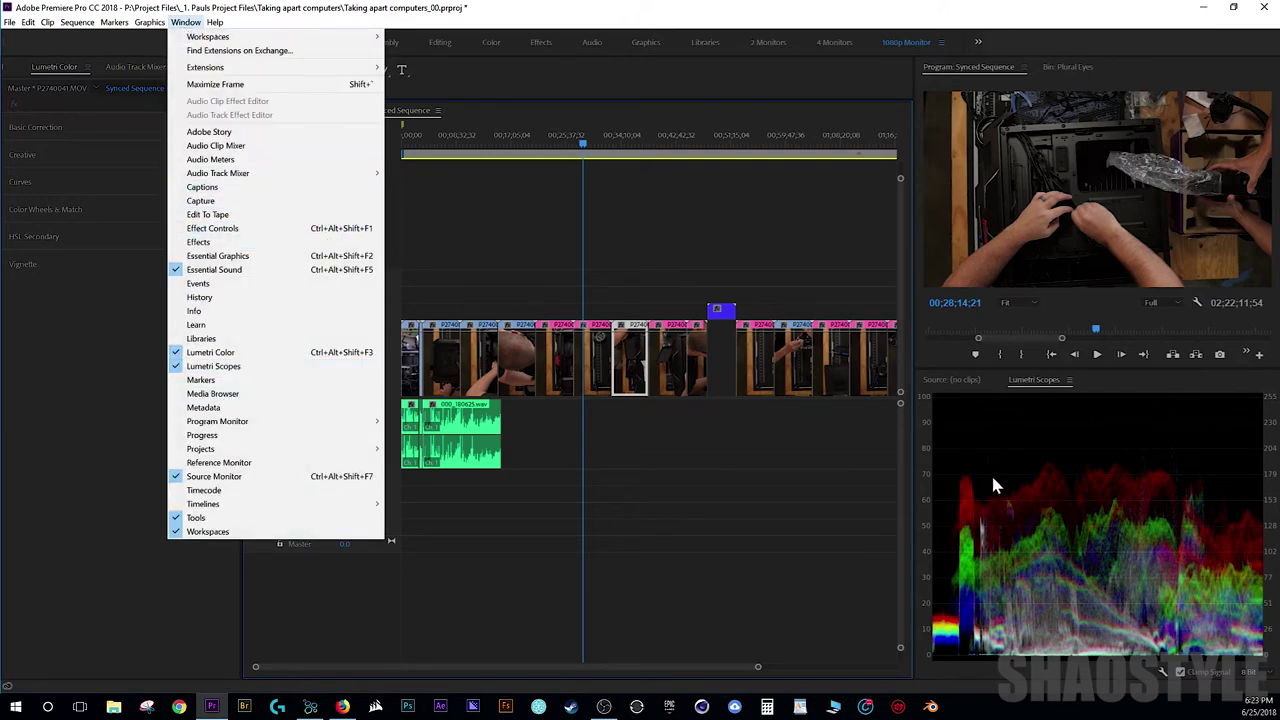
Step: Add a Parade (RGB) scope beside the RGB waveform in Lumetri Scopes
right_click(1016, 461)
click(1095, 515)
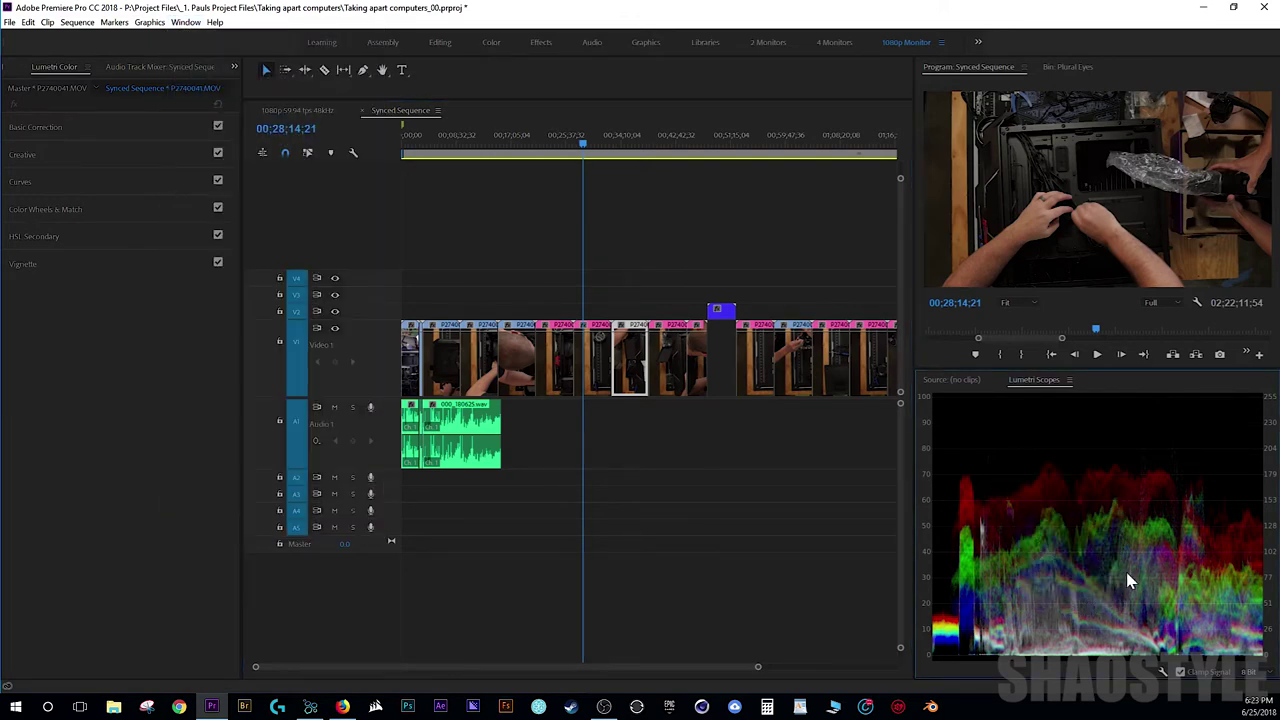
right_click(1050, 513)
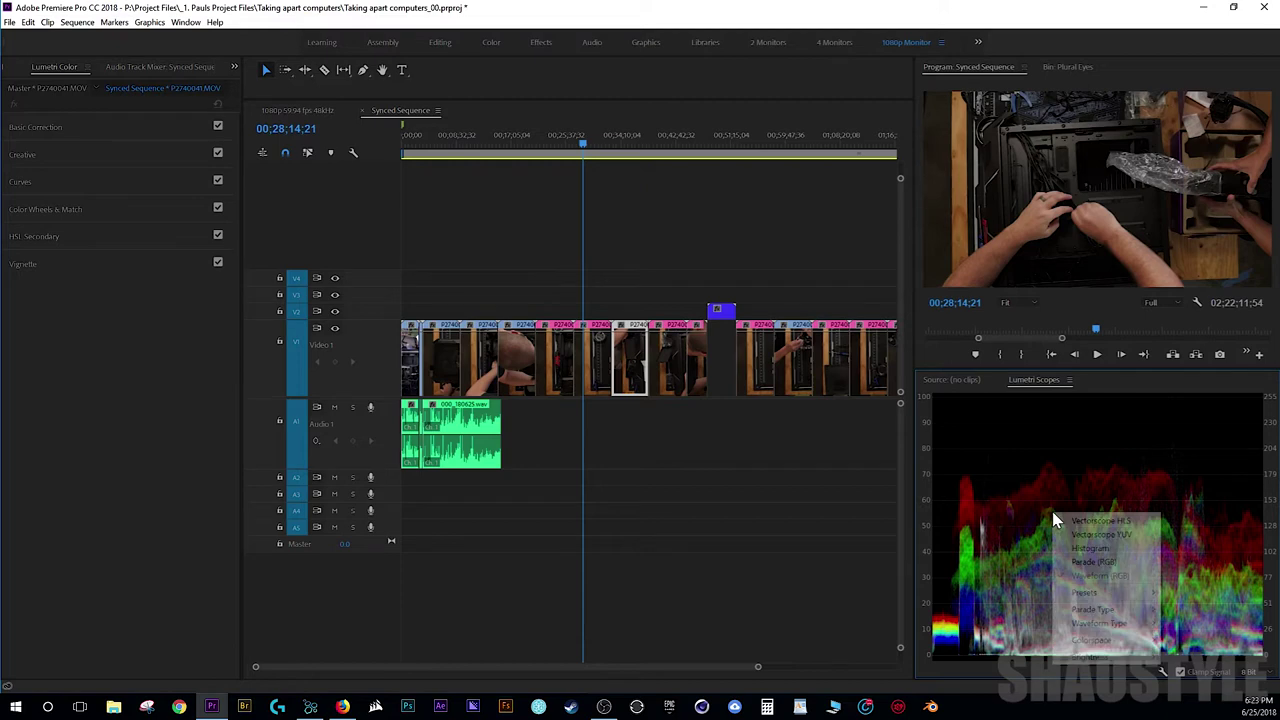
click(1097, 562)
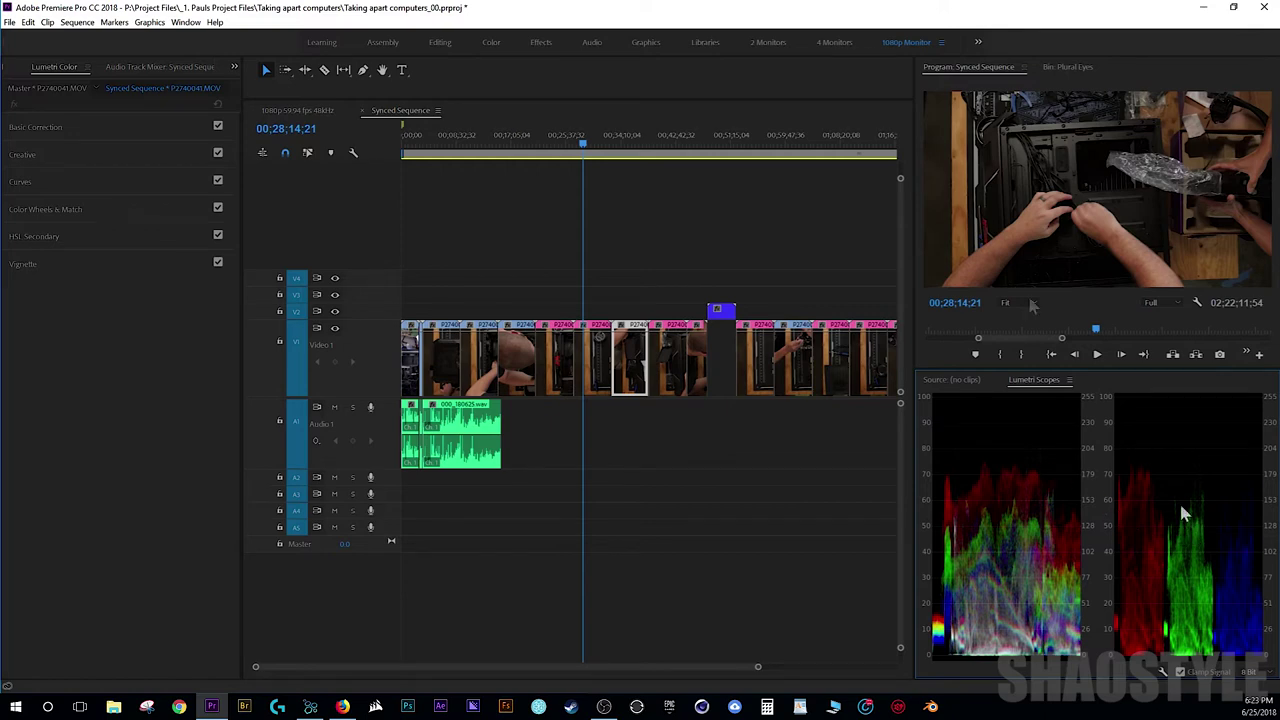
click(750, 432)
key(=)
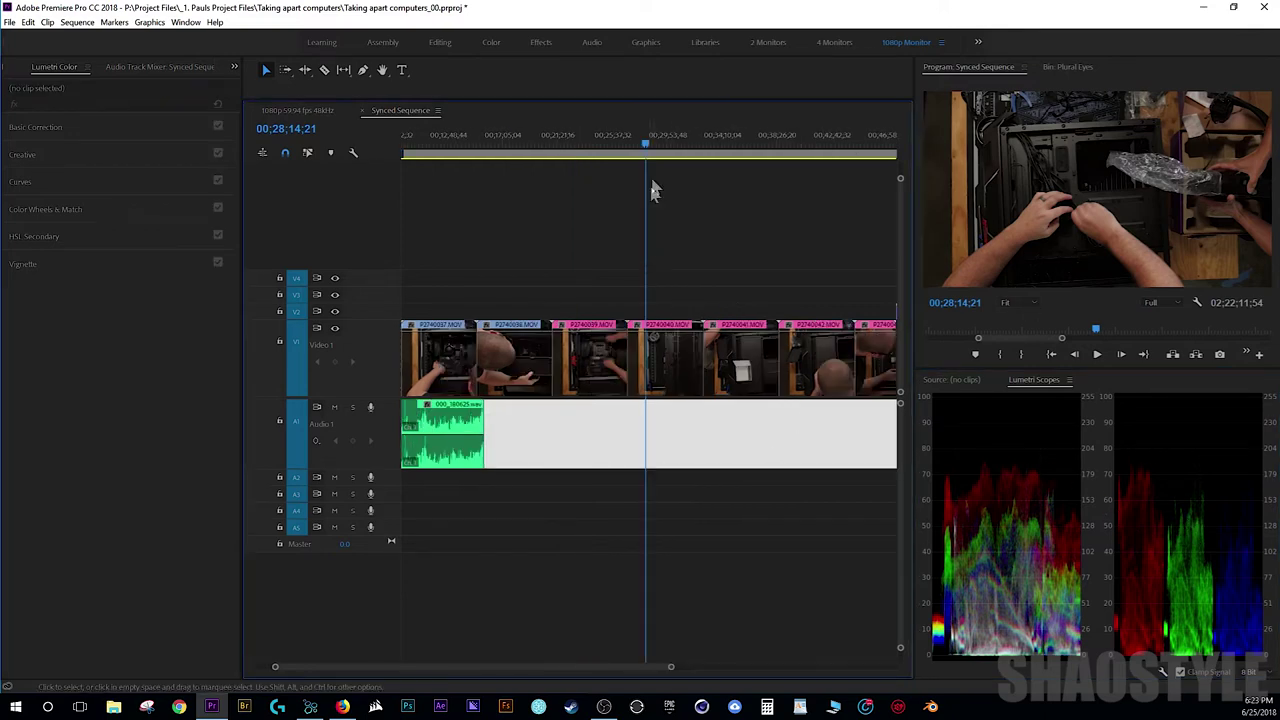
Step: Preview clip P2740040.MOV, then zoom back out to fit the whole sequence
click(653, 145)
drag(655, 147, 657, 147)
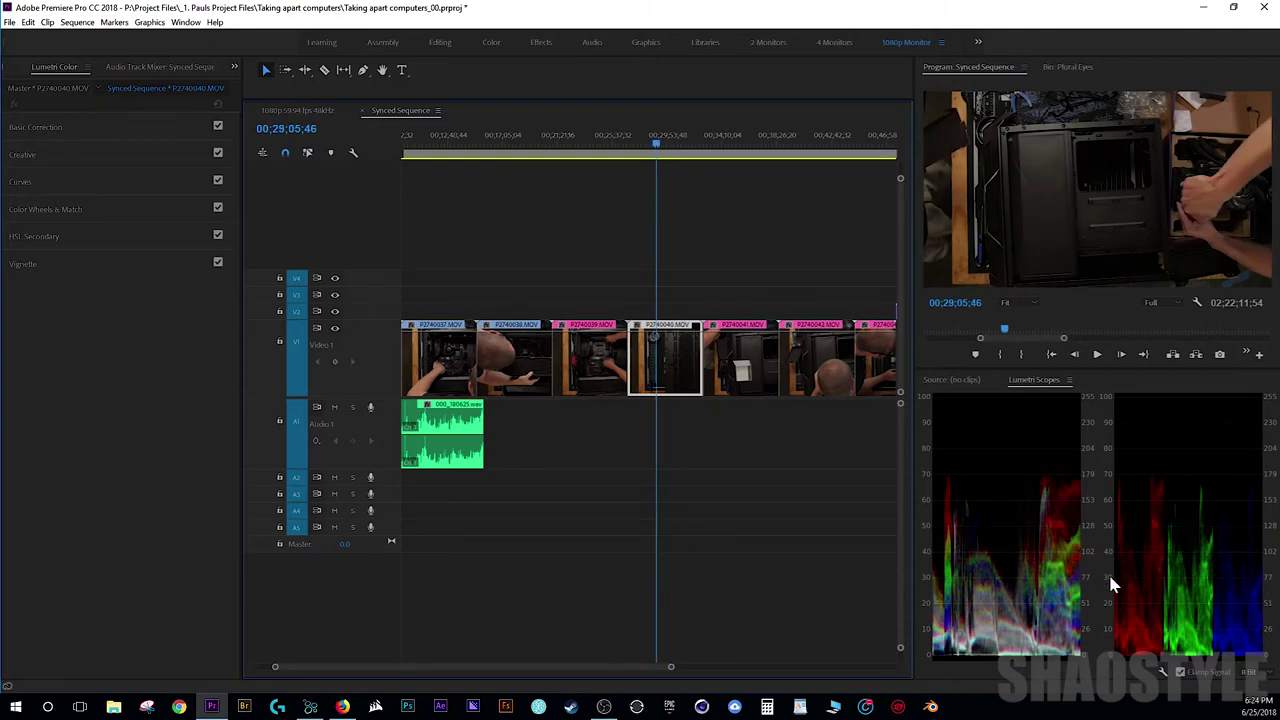
key(equal)
key(Down)
key(minus)
key(minus)
key(minus)
key(minus)
key(minus)
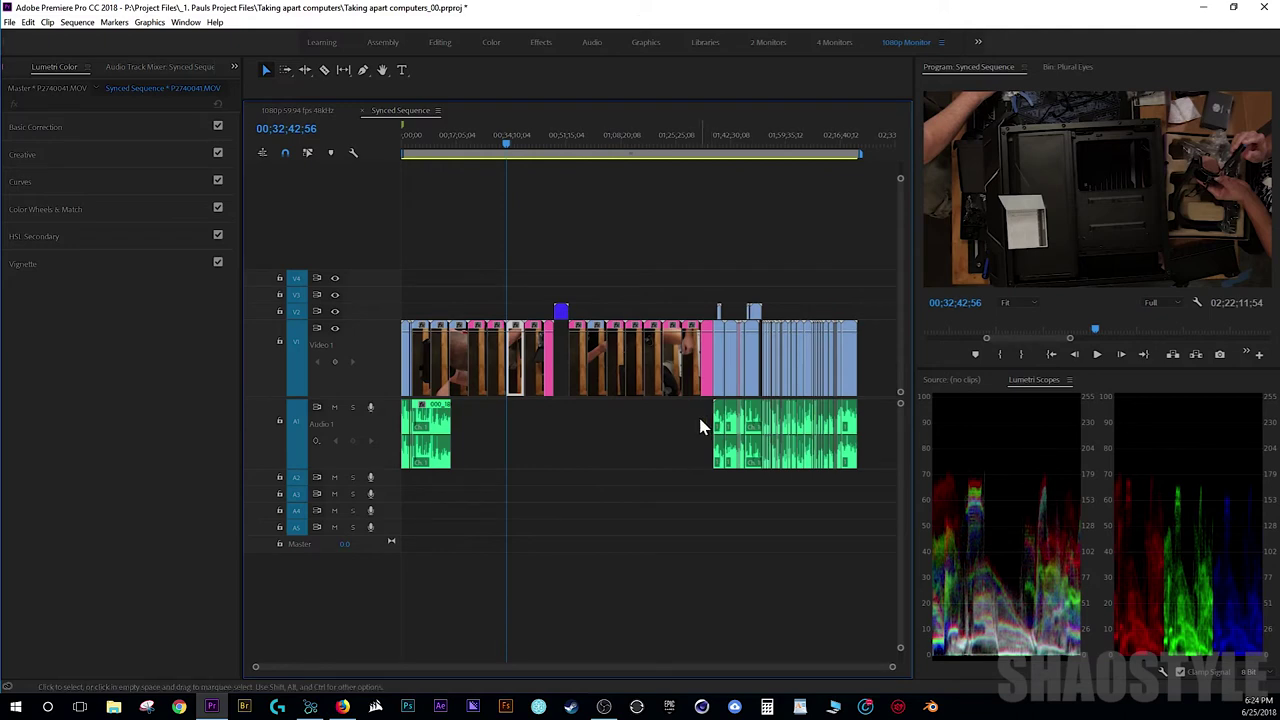
click(703, 425)
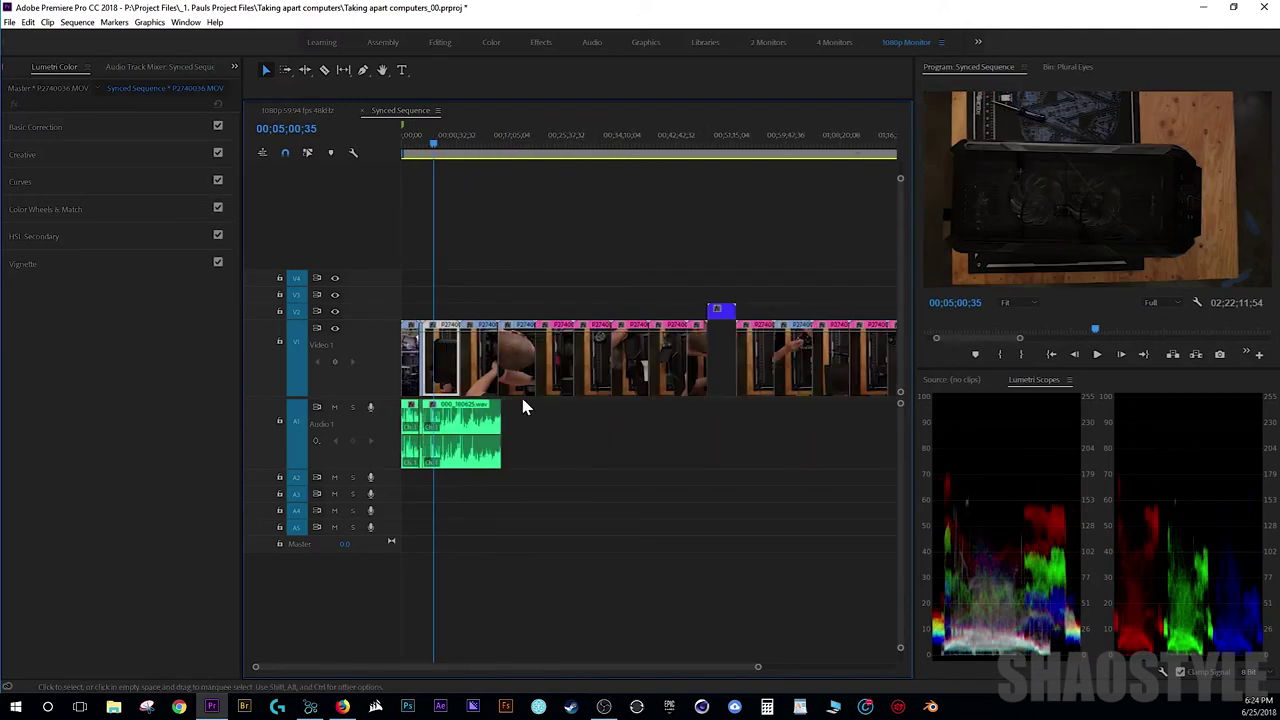
key(minus)
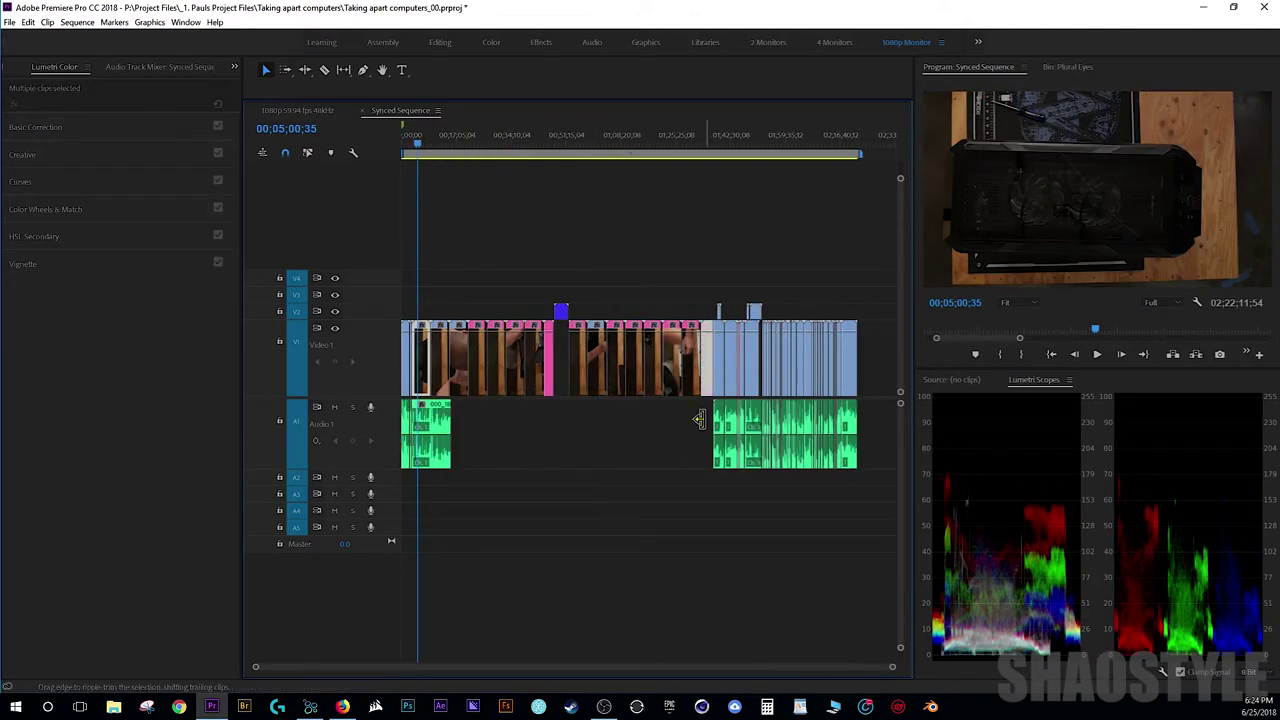
Step: Marquee-select all the overhead-camera clips on Video 1
drag(698, 420, 446, 352)
drag(475, 292, 425, 326)
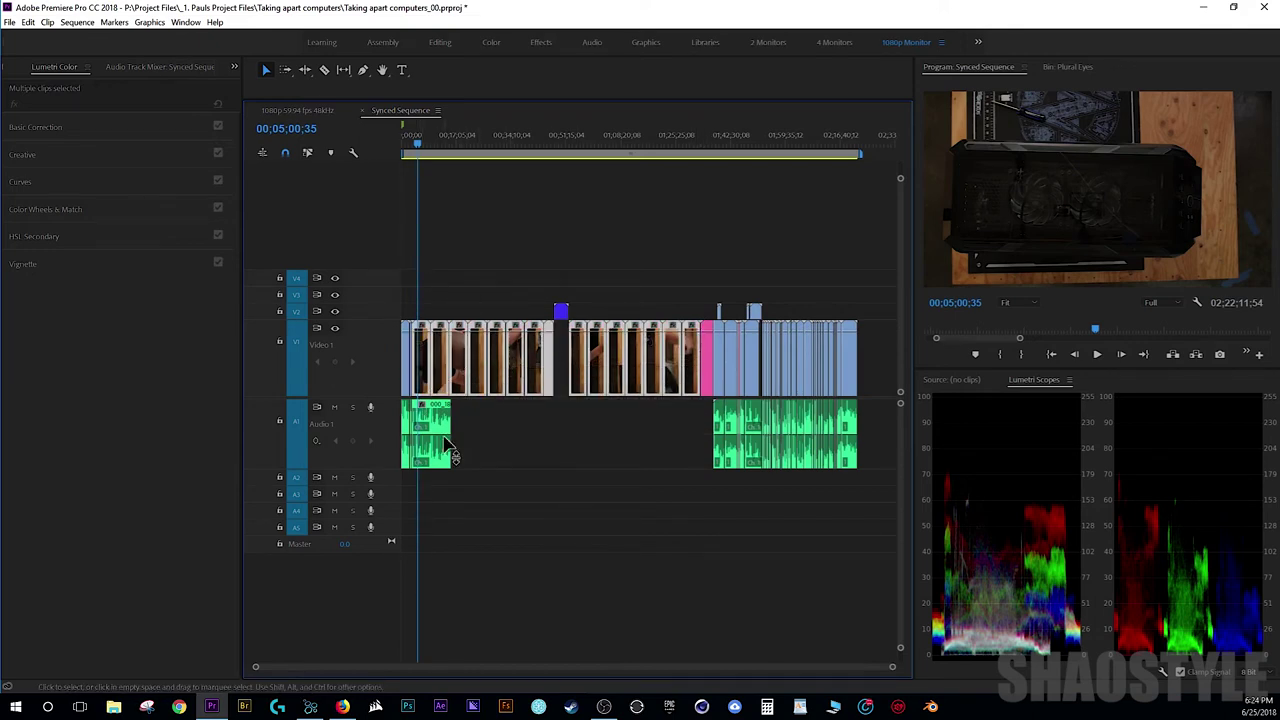
click(692, 254)
key(=)
key(=)
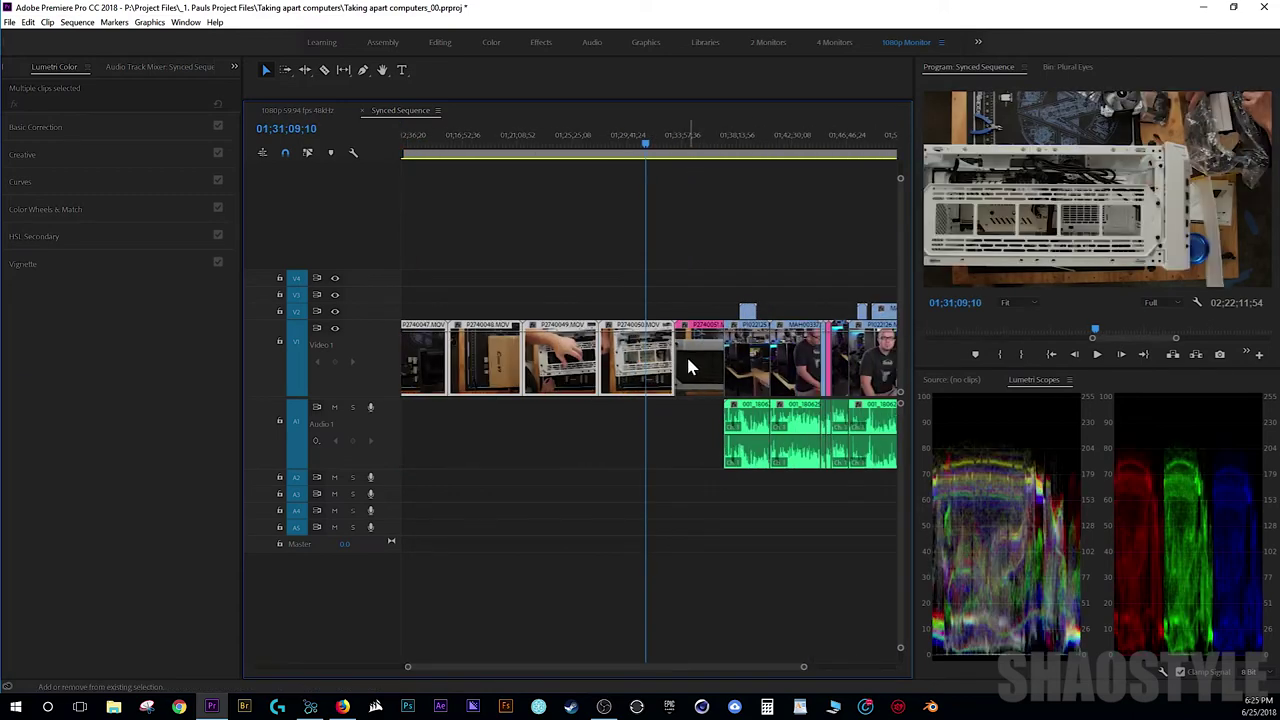
key(backslash)
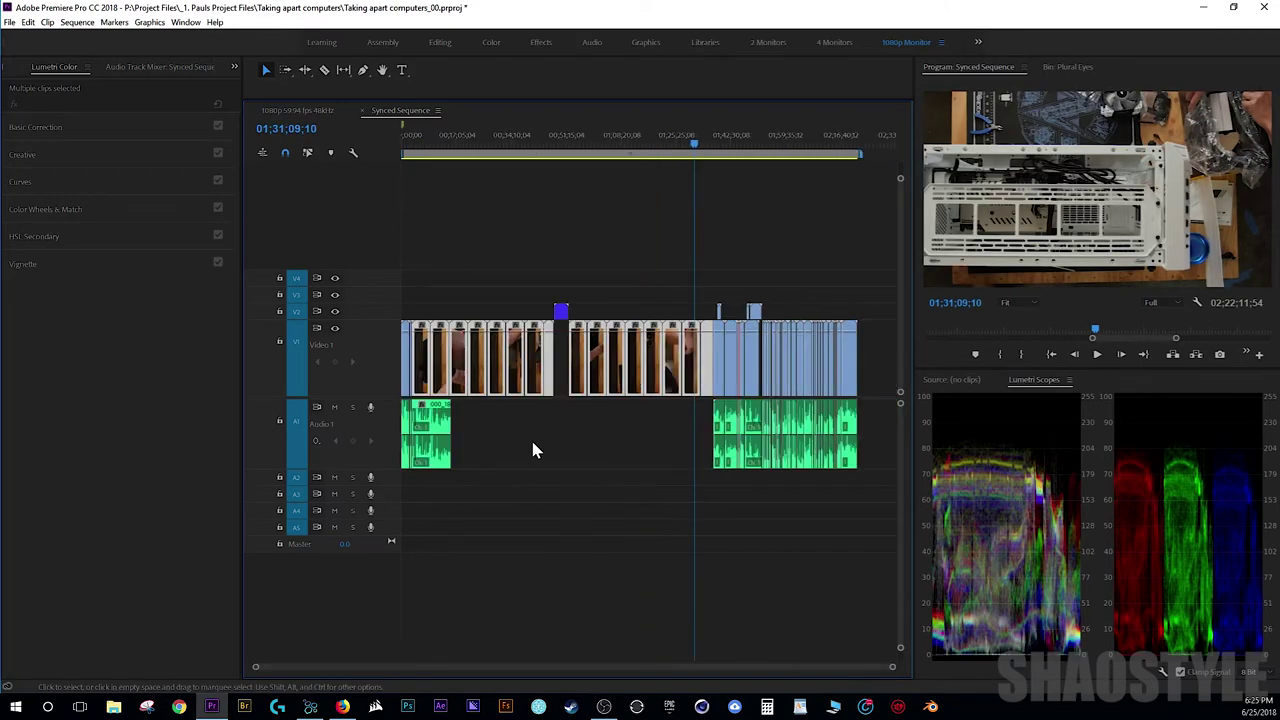
Step: Nest the selected clips as 'Overhead Cam Nest 1' and select the nested clip
right_click(534, 381)
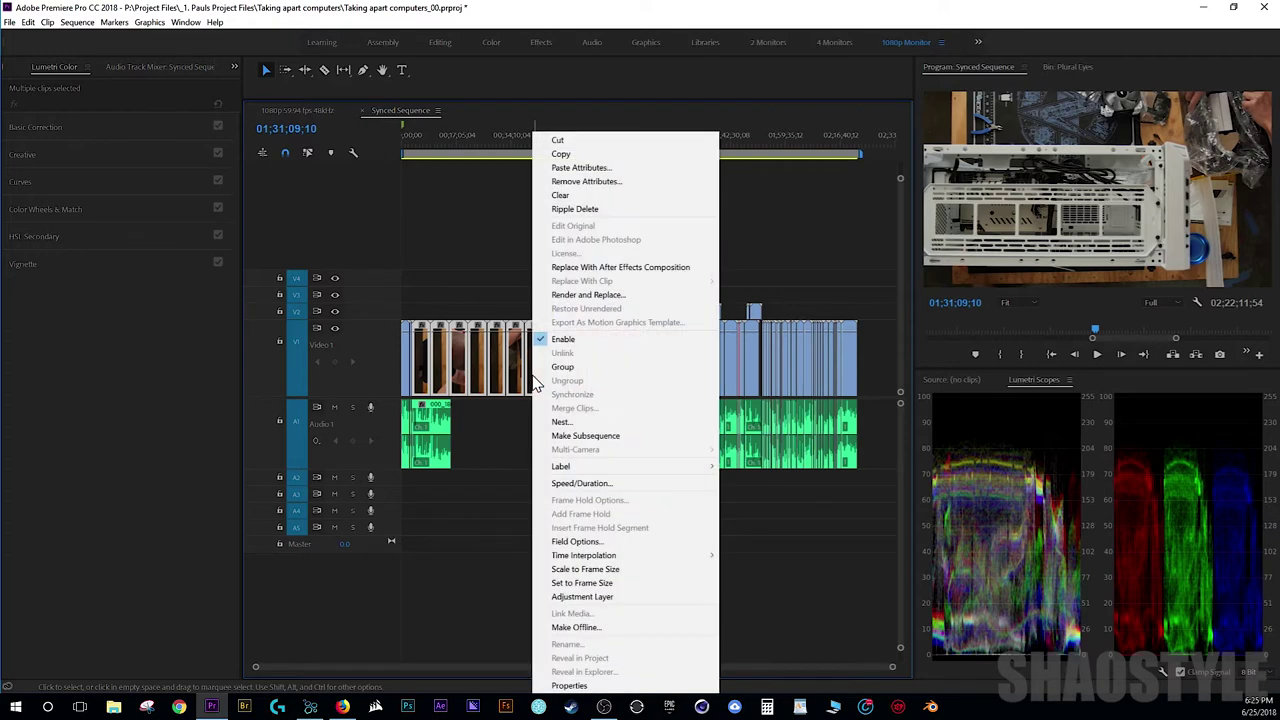
click(561, 421)
text(O)
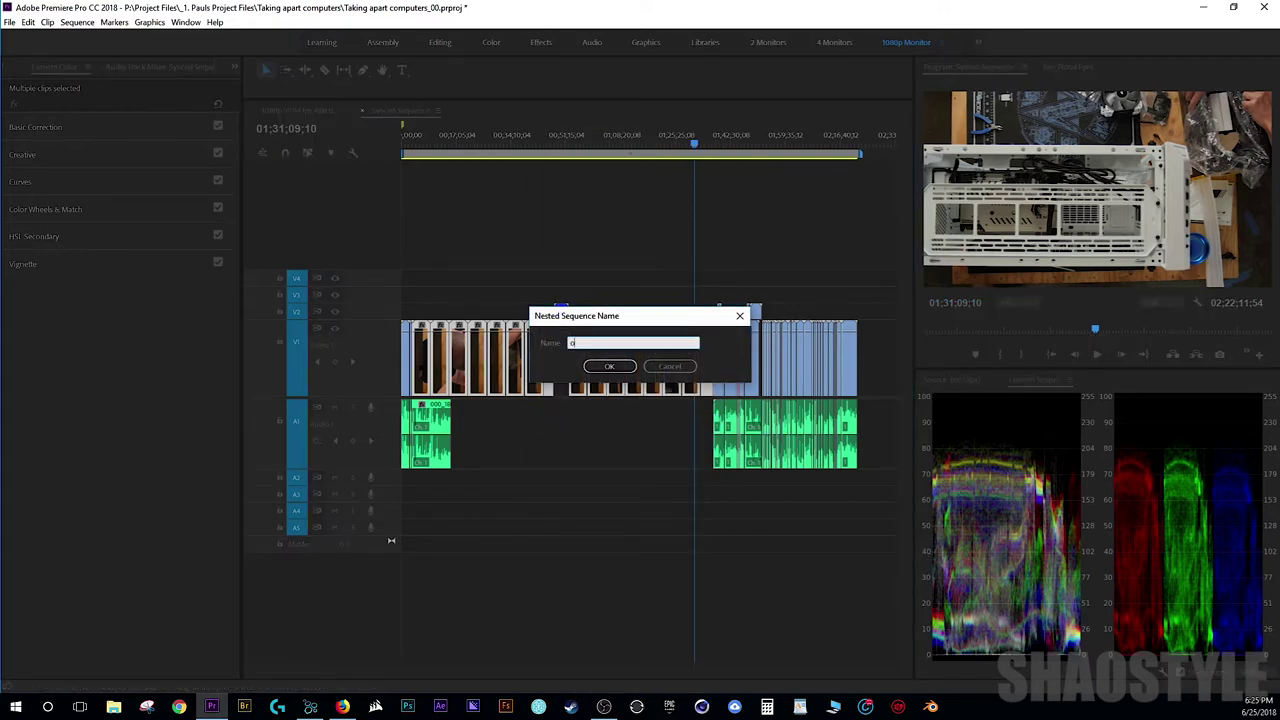
text(verhead Cam Nest 1)
click(603, 368)
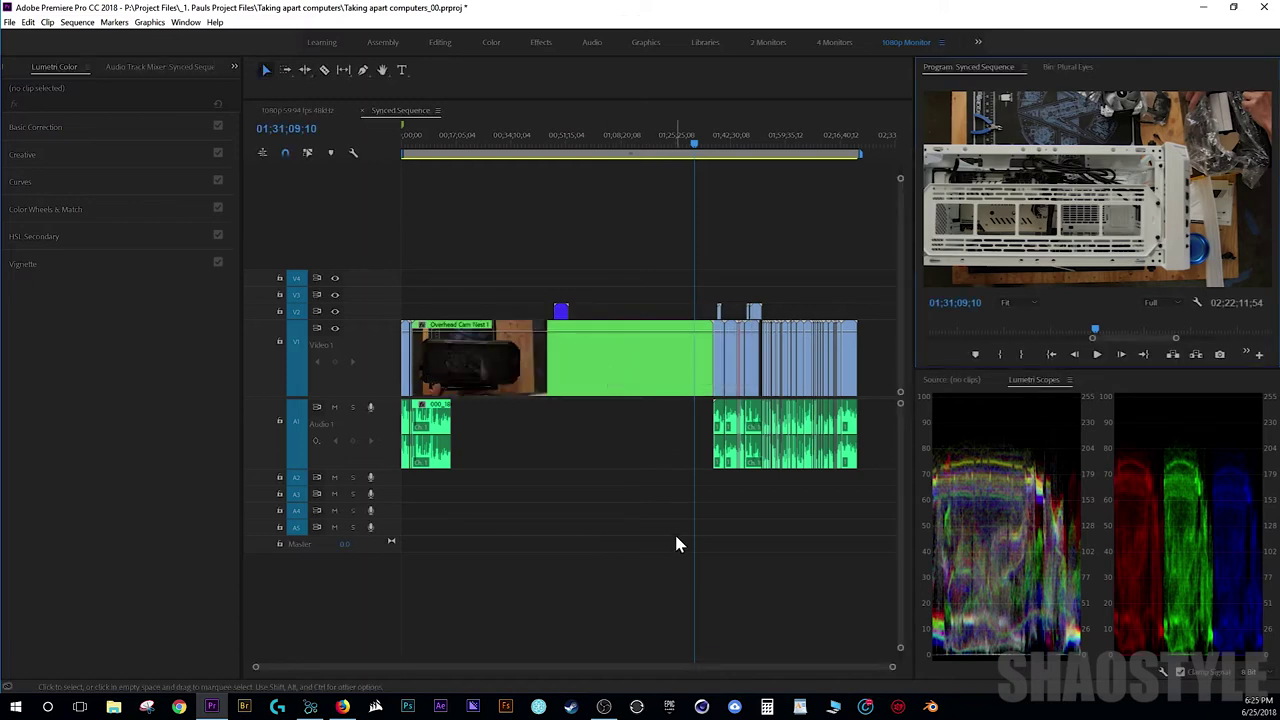
click(662, 377)
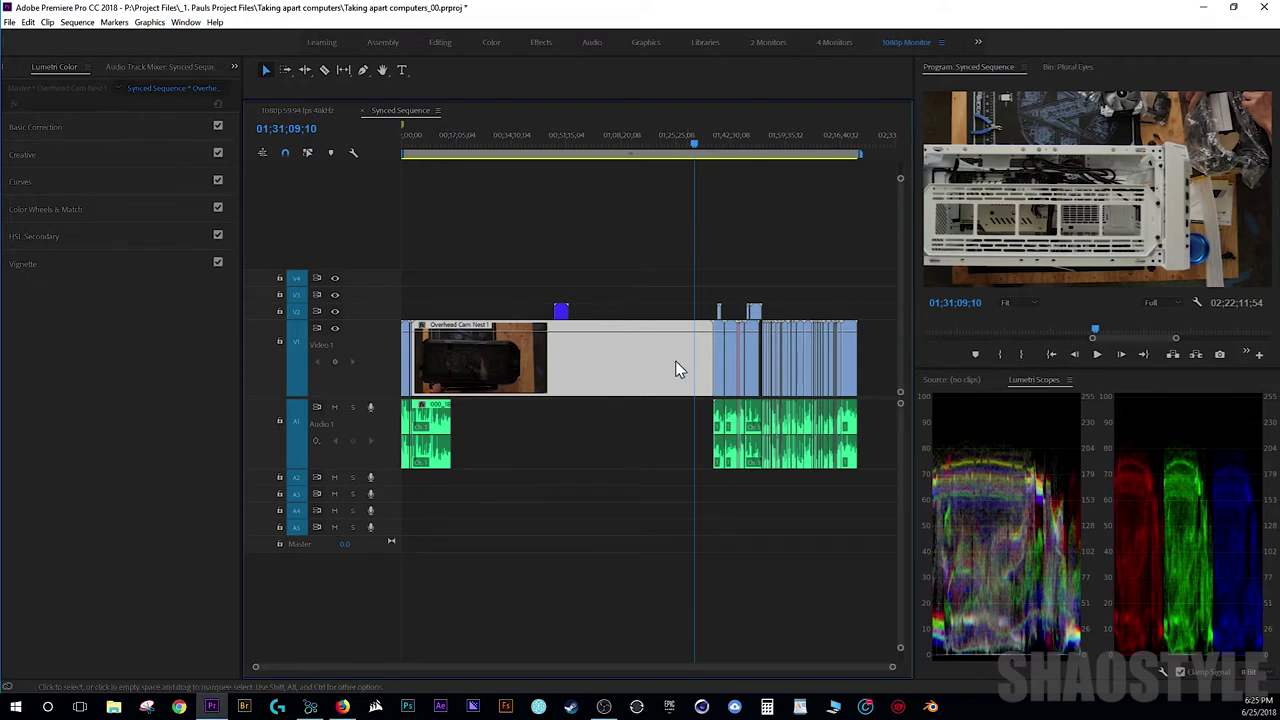
Step: Raise Basic Correction Whites to about 68.1 and enlarge the Program Monitor and Lumetri Scopes
click(50, 127)
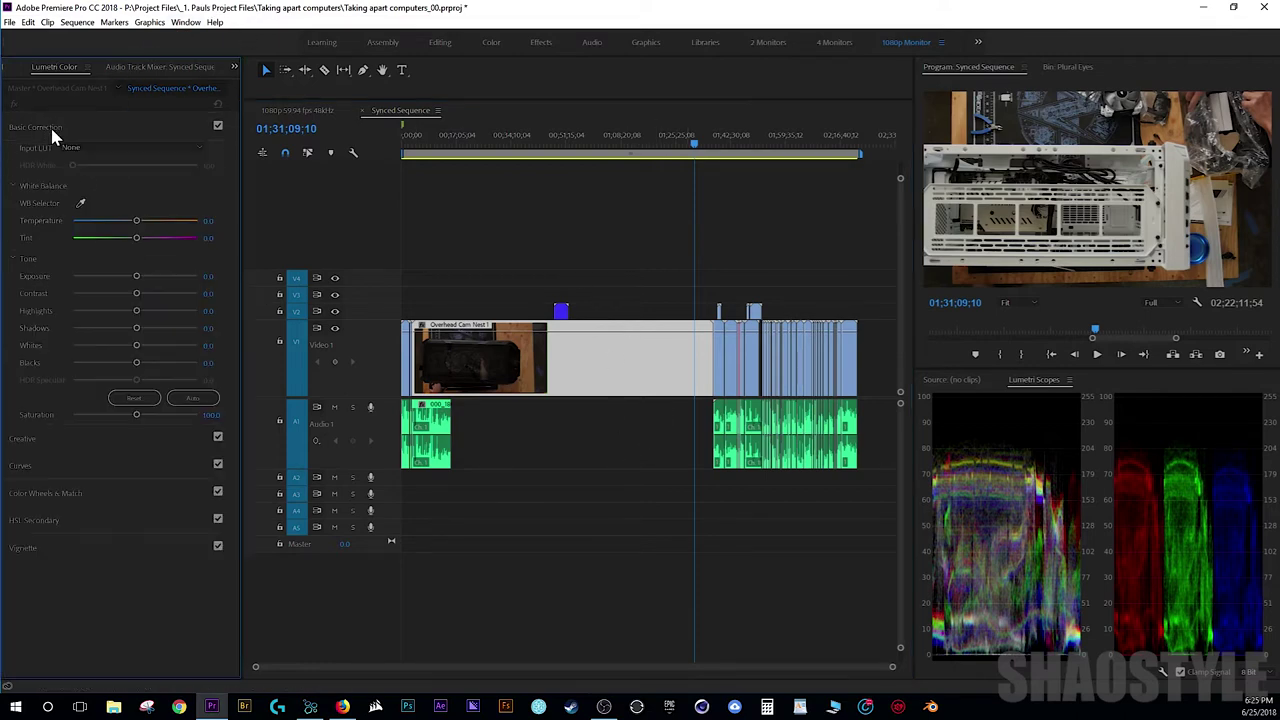
click(492, 137)
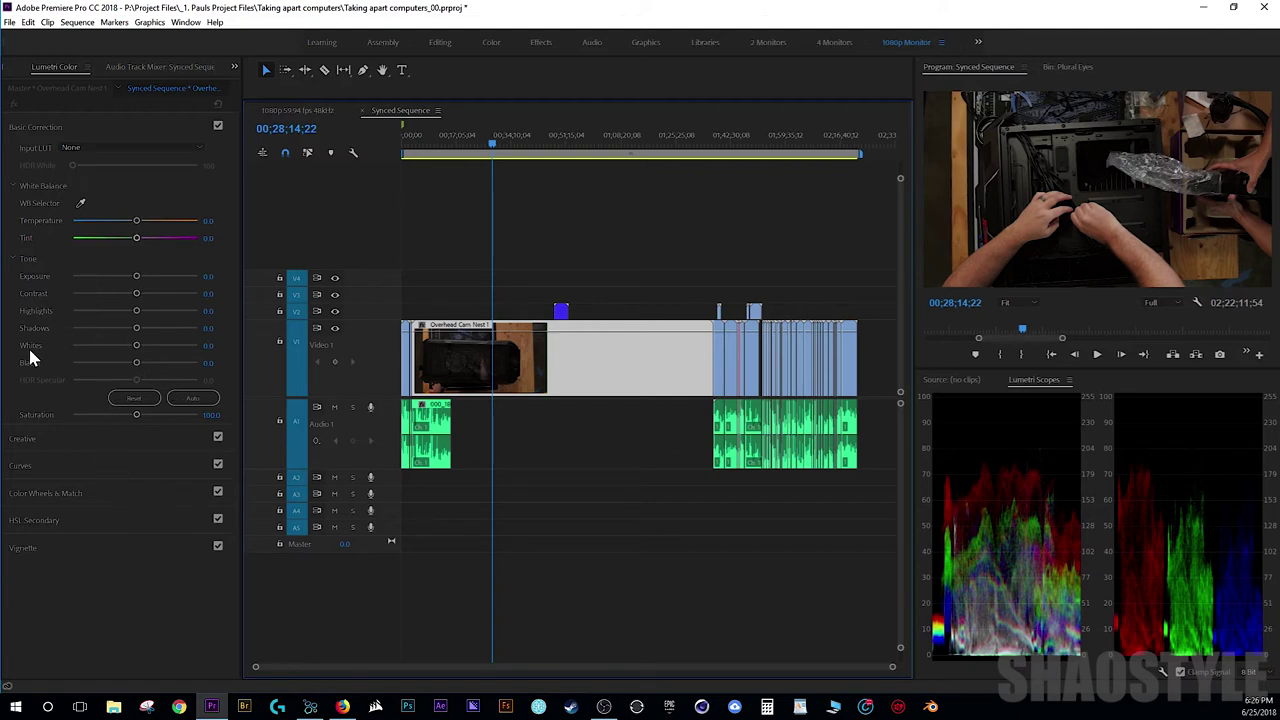
drag(136, 346, 143, 346)
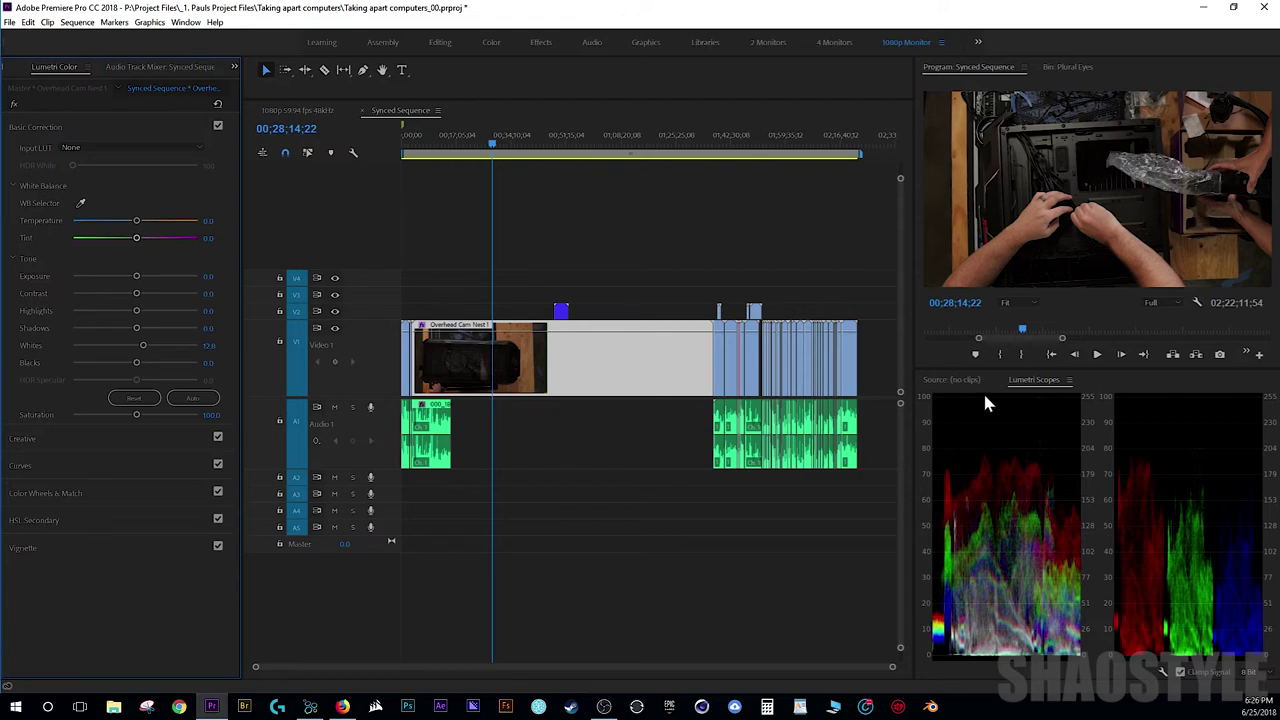
drag(148, 346, 175, 356)
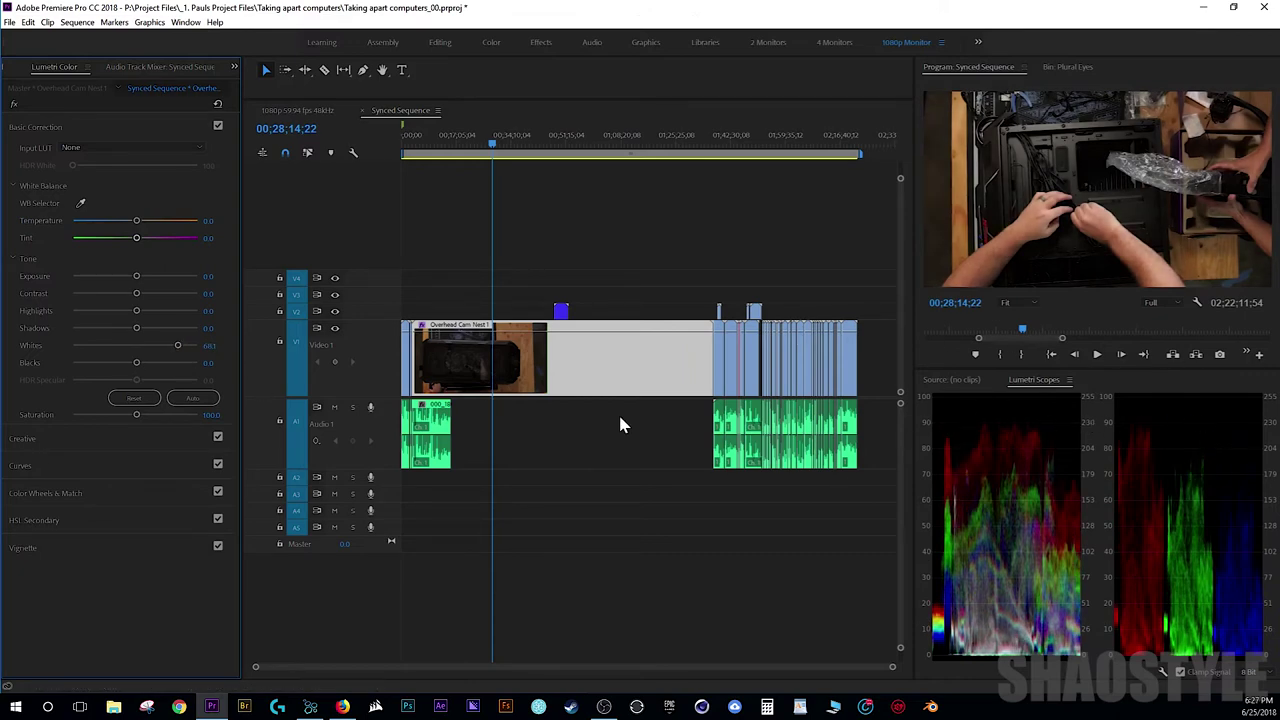
drag(913, 440, 832, 452)
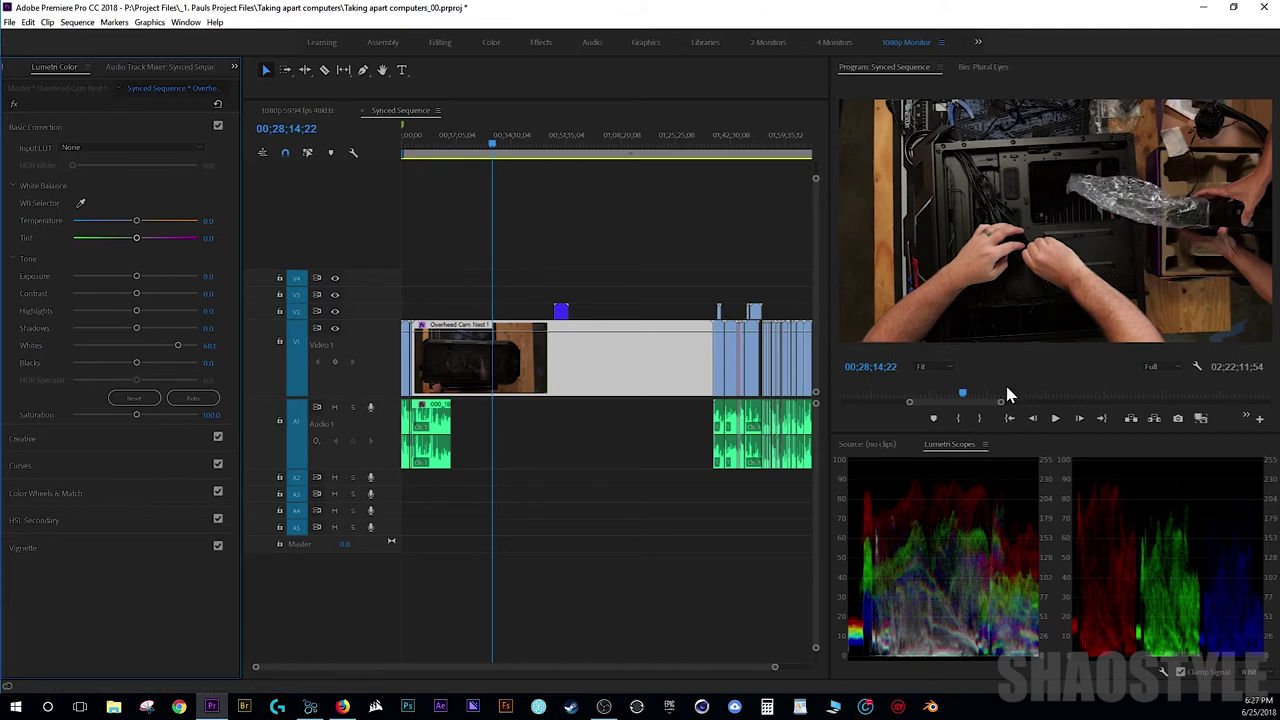
Step: Set Exposure 0.6, Contrast -5.3, Highlights 11.7, Shadows 16.0 and Whites 25.5
drag(137, 277, 143, 277)
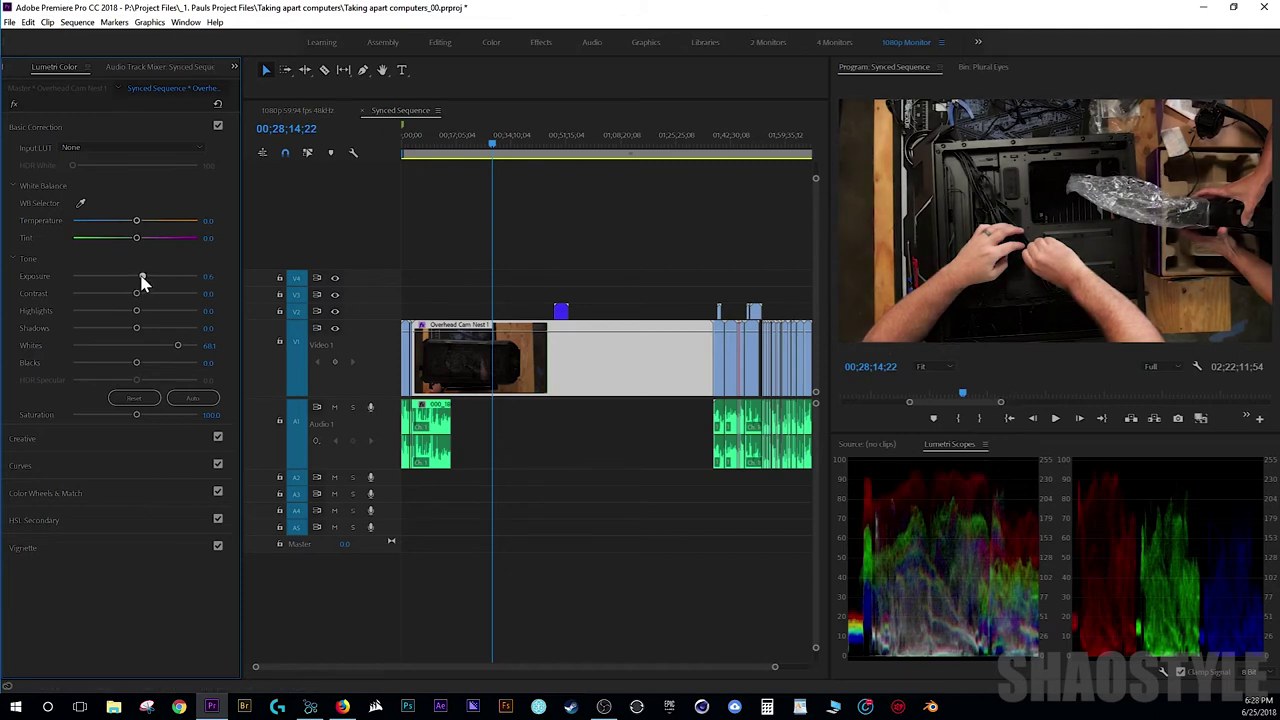
drag(177, 346, 165, 354)
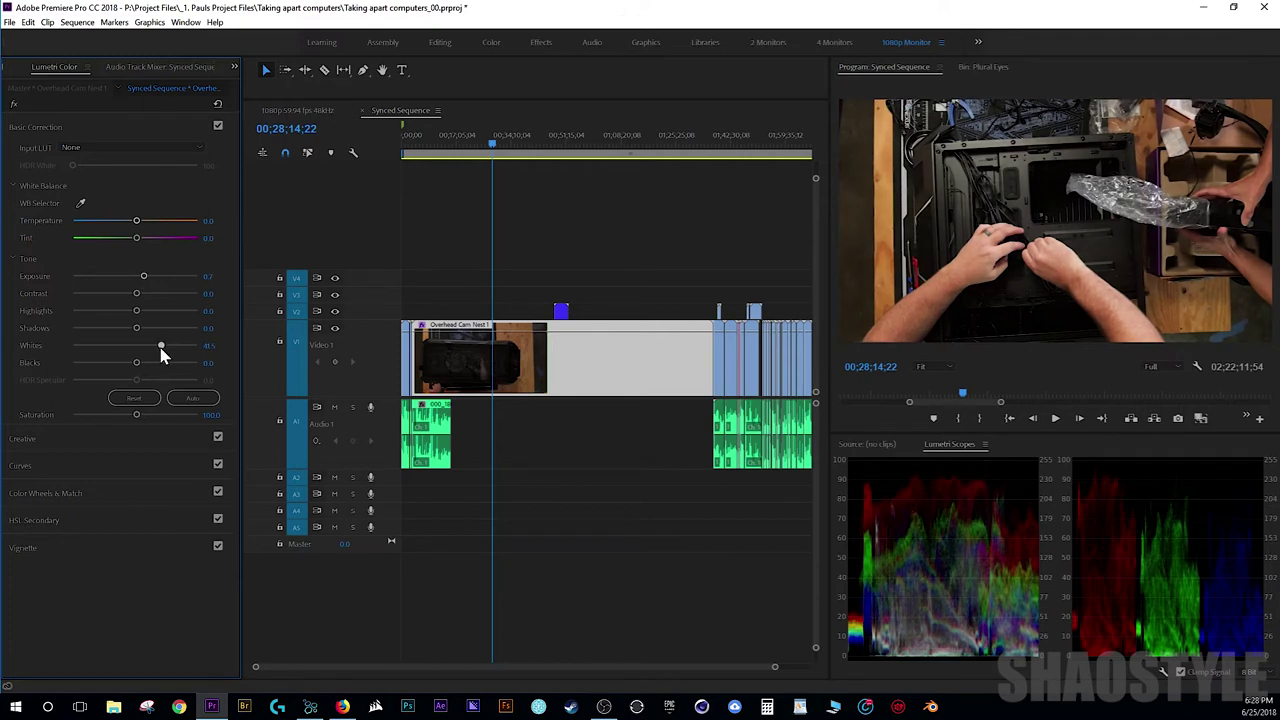
drag(143, 277, 142, 277)
drag(160, 344, 151, 345)
drag(137, 293, 144, 337)
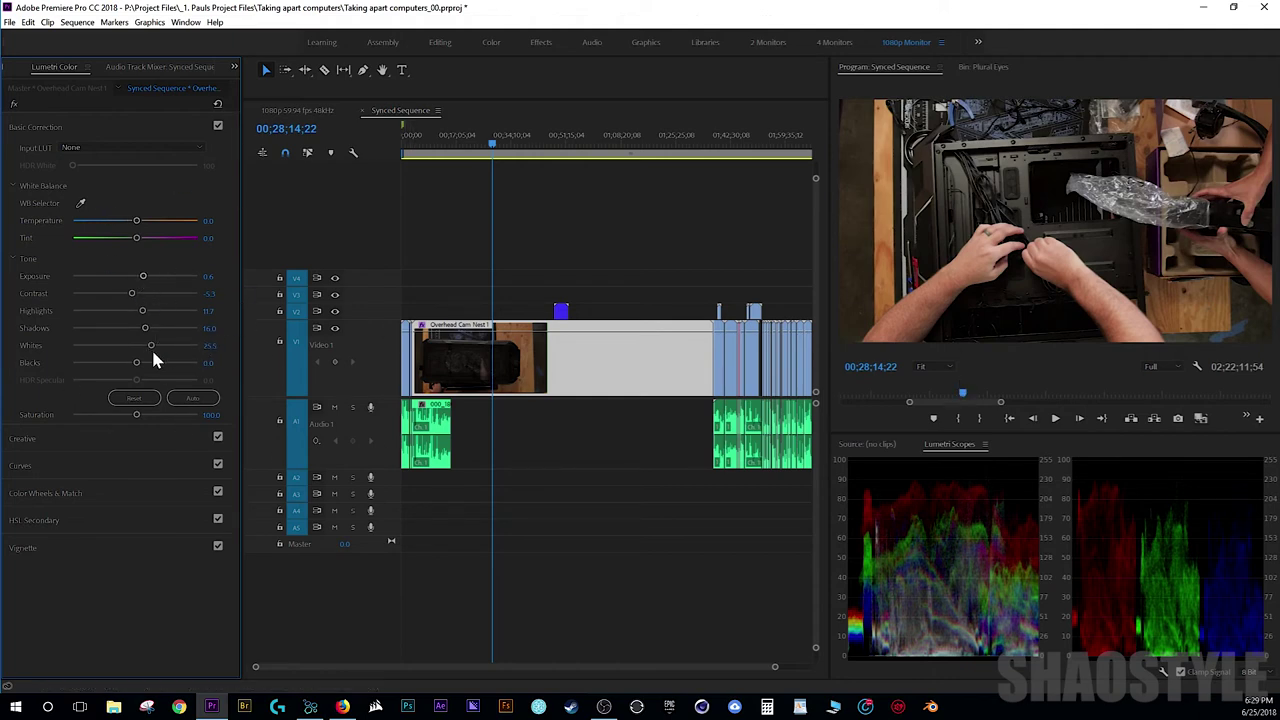
Step: Bring Blacks to near zero by entering 0 in the Blacks field
mouse_move(138, 369)
mouse_down()
mouse_move(185, 368)
mouse_move(57, 366)
mouse_move(149, 366)
mouse_up()
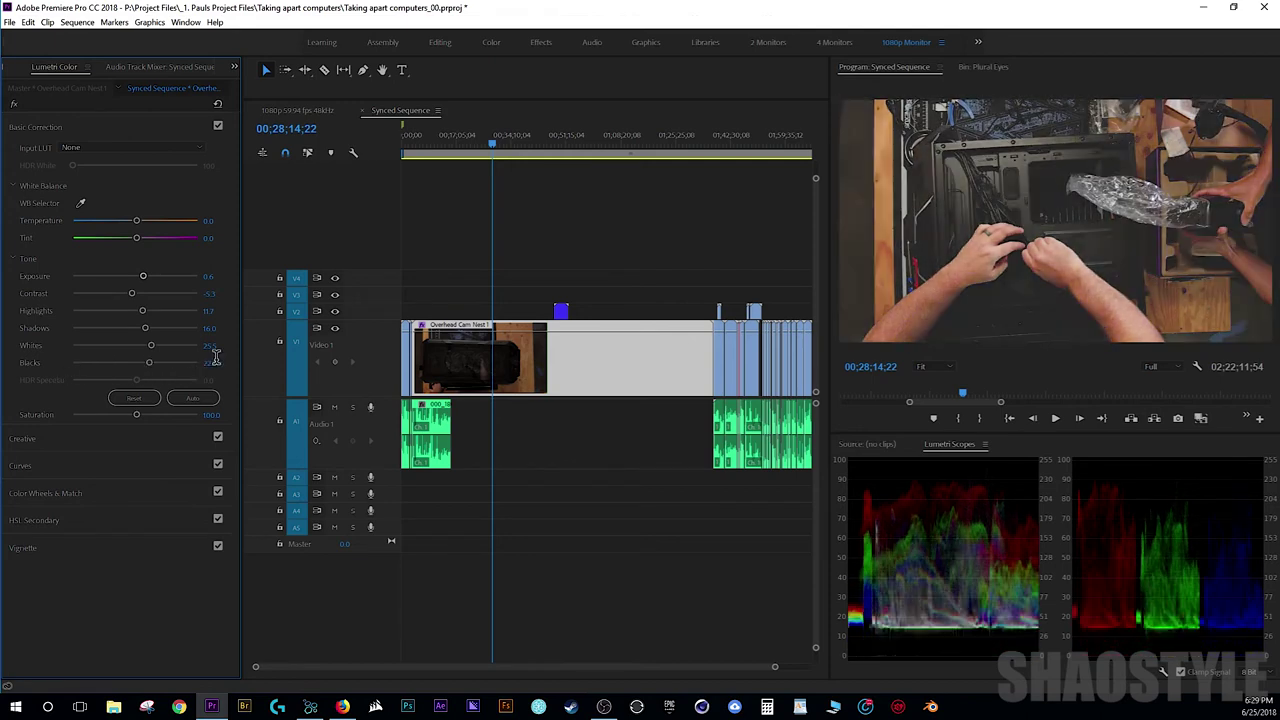
click(211, 362)
text(0)
key(Return)
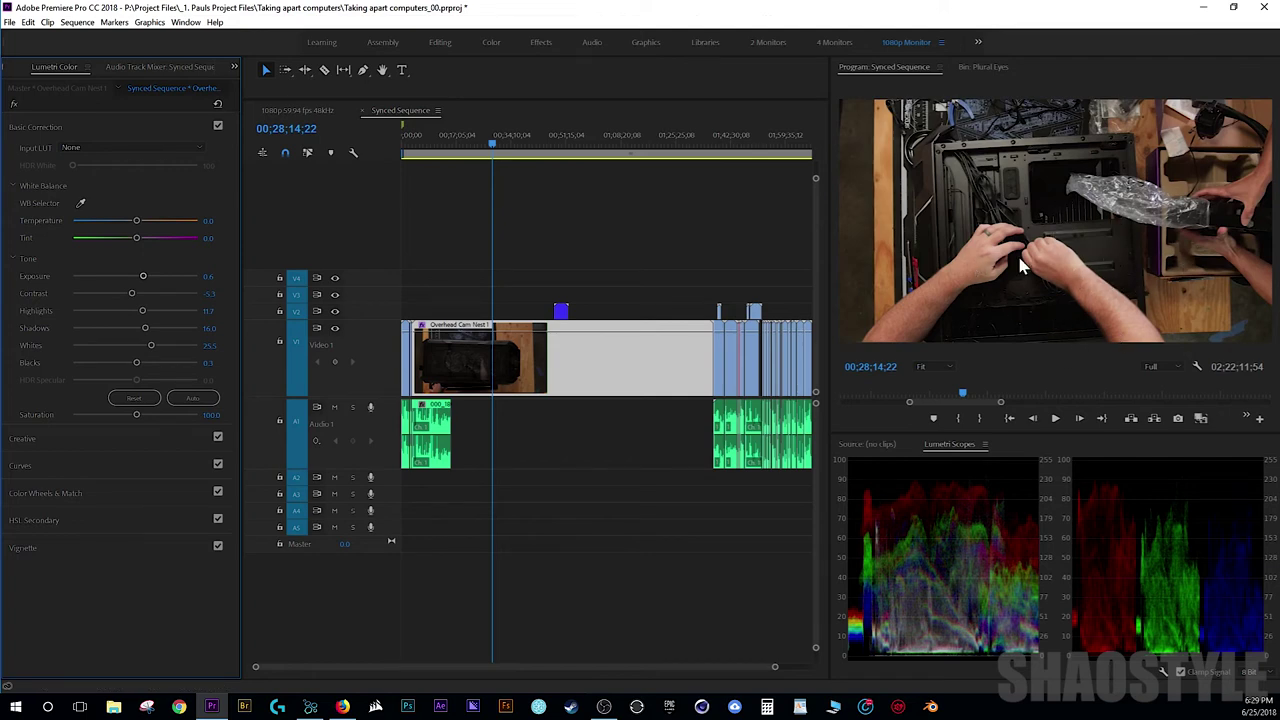
Step: Compare the clip with Basic Correction off and on, then warm the Temperature slightly
click(218, 128)
click(218, 128)
click(218, 128)
click(218, 128)
click(218, 128)
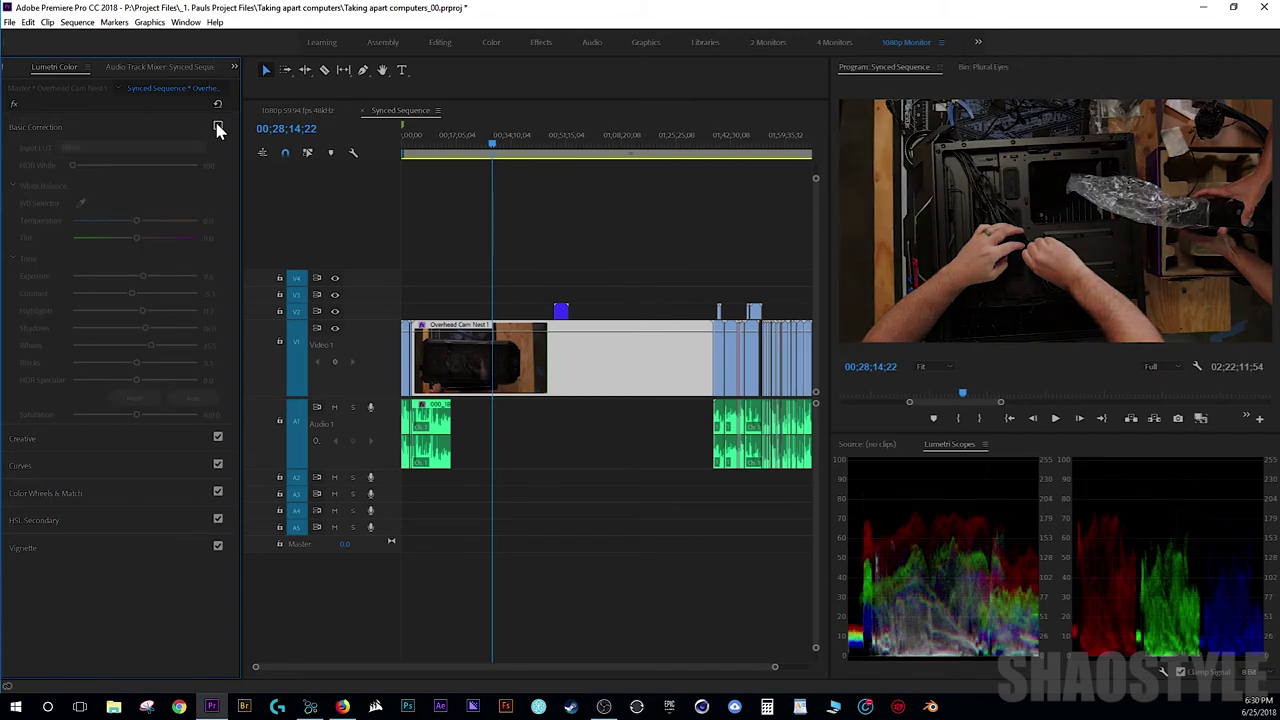
click(218, 128)
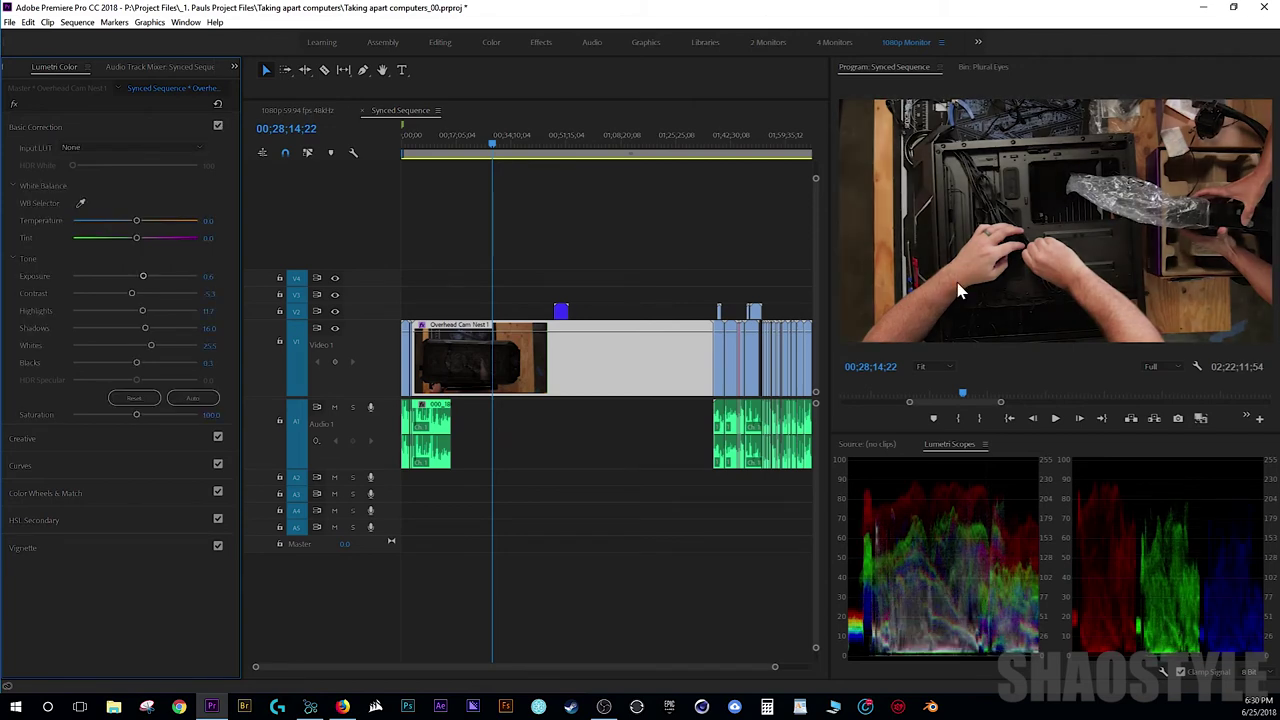
drag(138, 224, 131, 228)
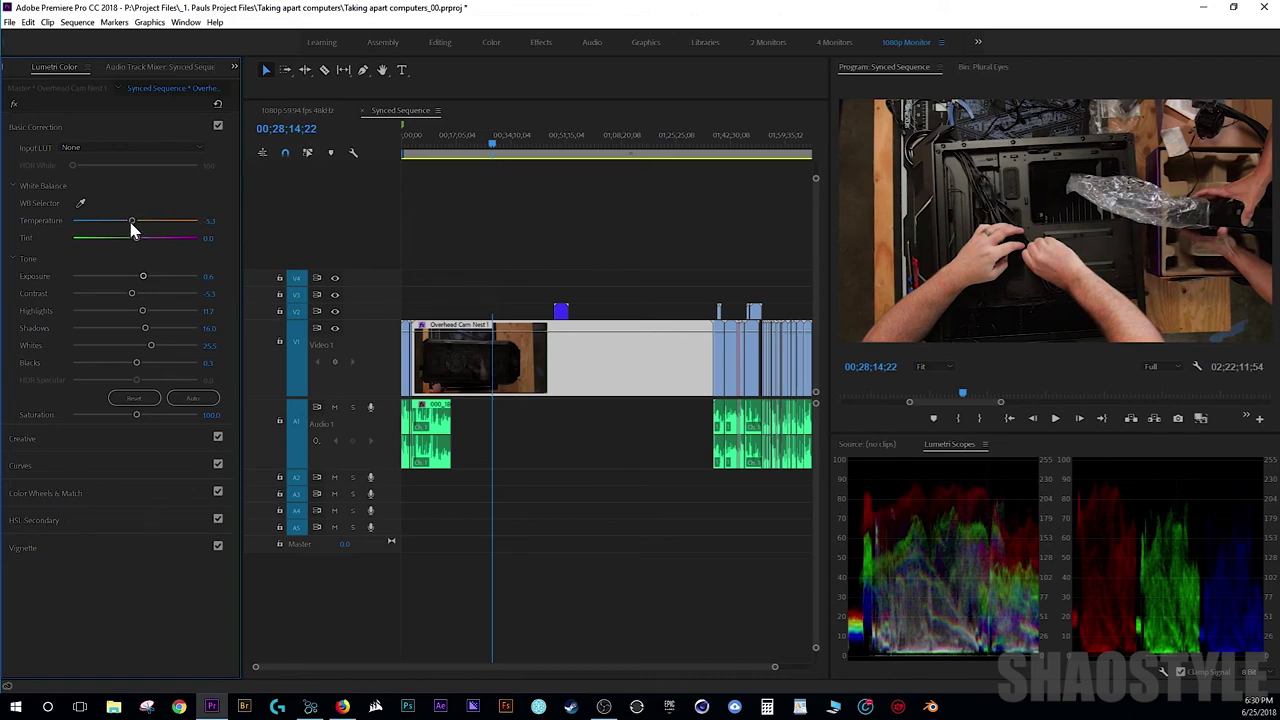
Step: Compare the warmed grade against the original, leaving Basic Correction enabled
click(219, 128)
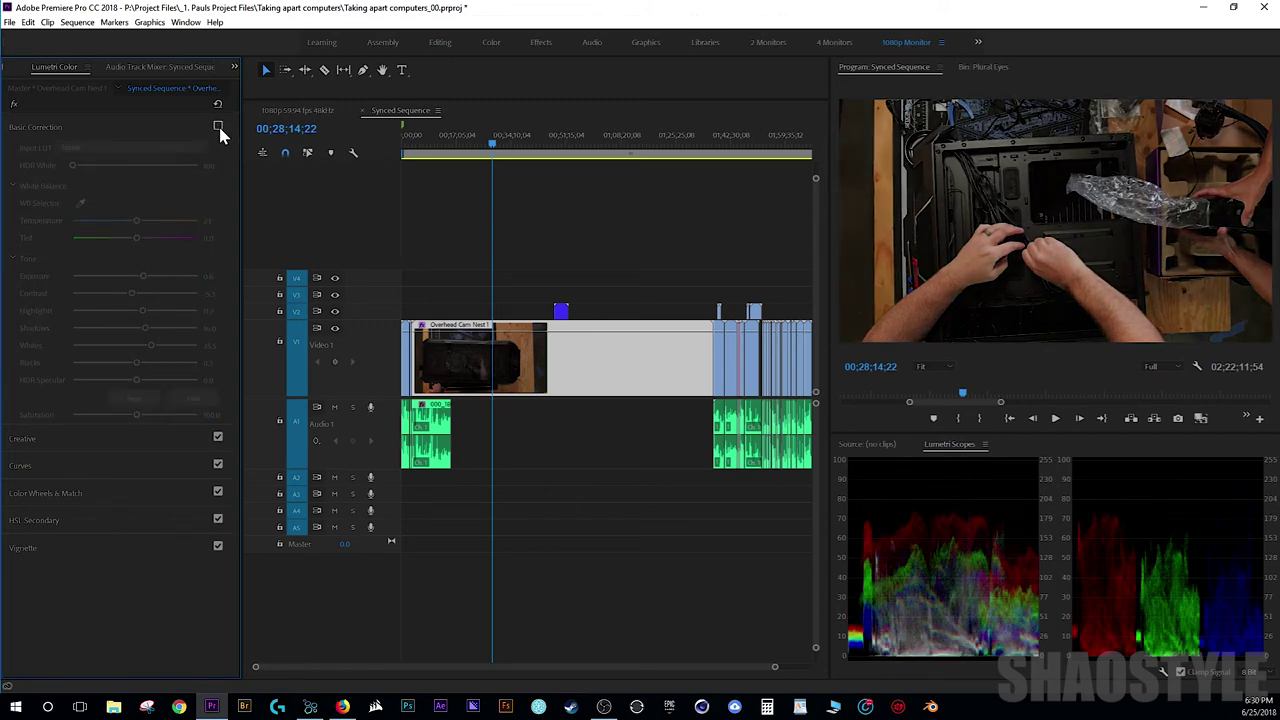
click(219, 128)
click(218, 128)
click(218, 128)
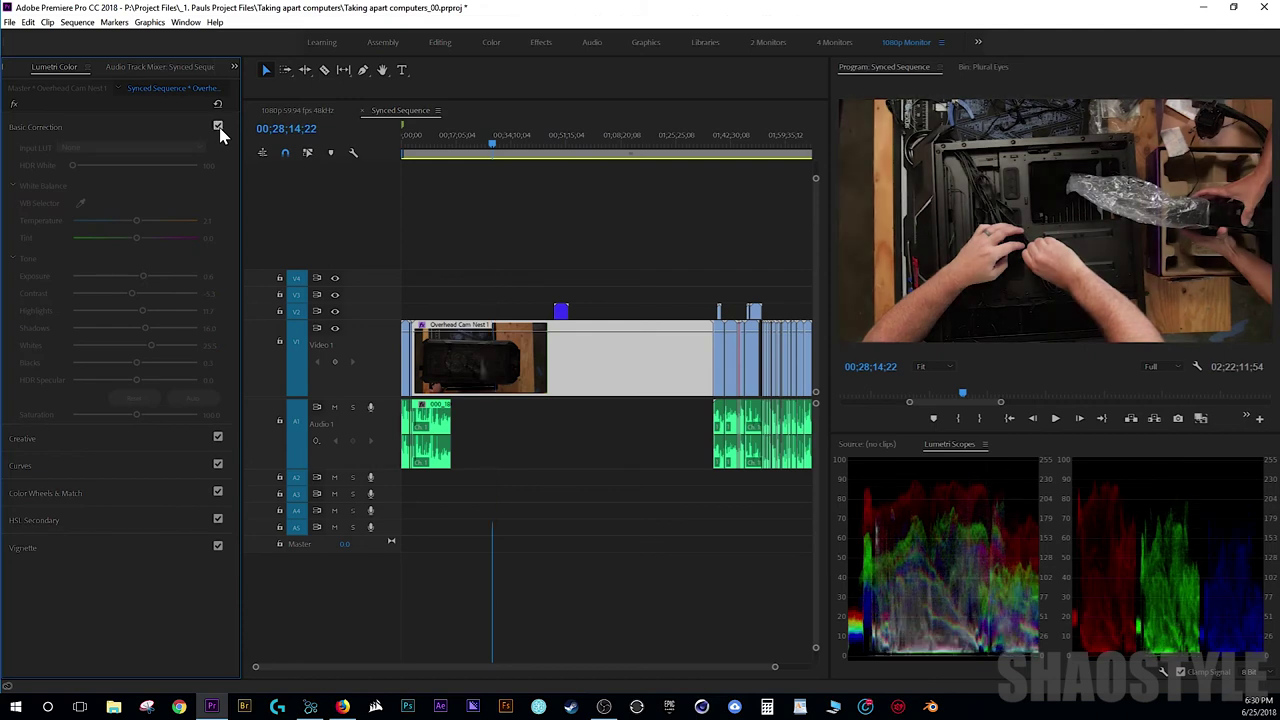
click(218, 128)
click(218, 128)
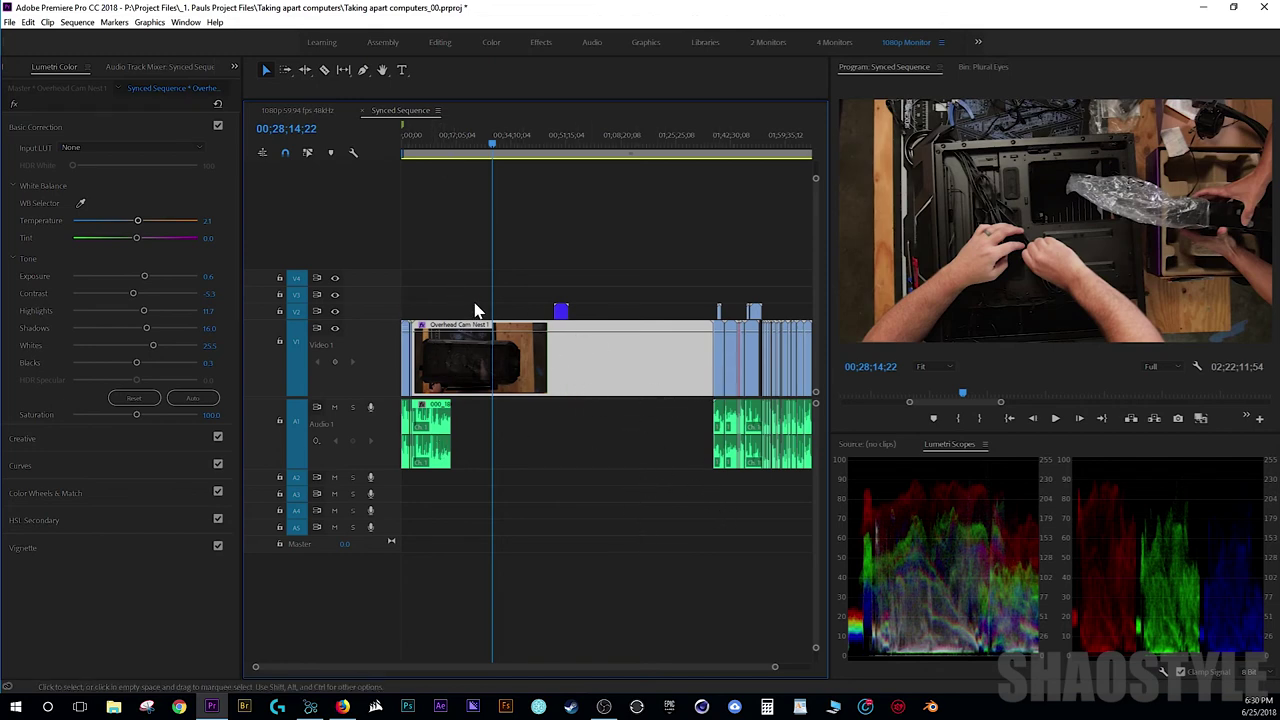
Step: Scrub through the later clips between 01:59:45 and about 02:04 to check them
click(573, 464)
key(backslash)
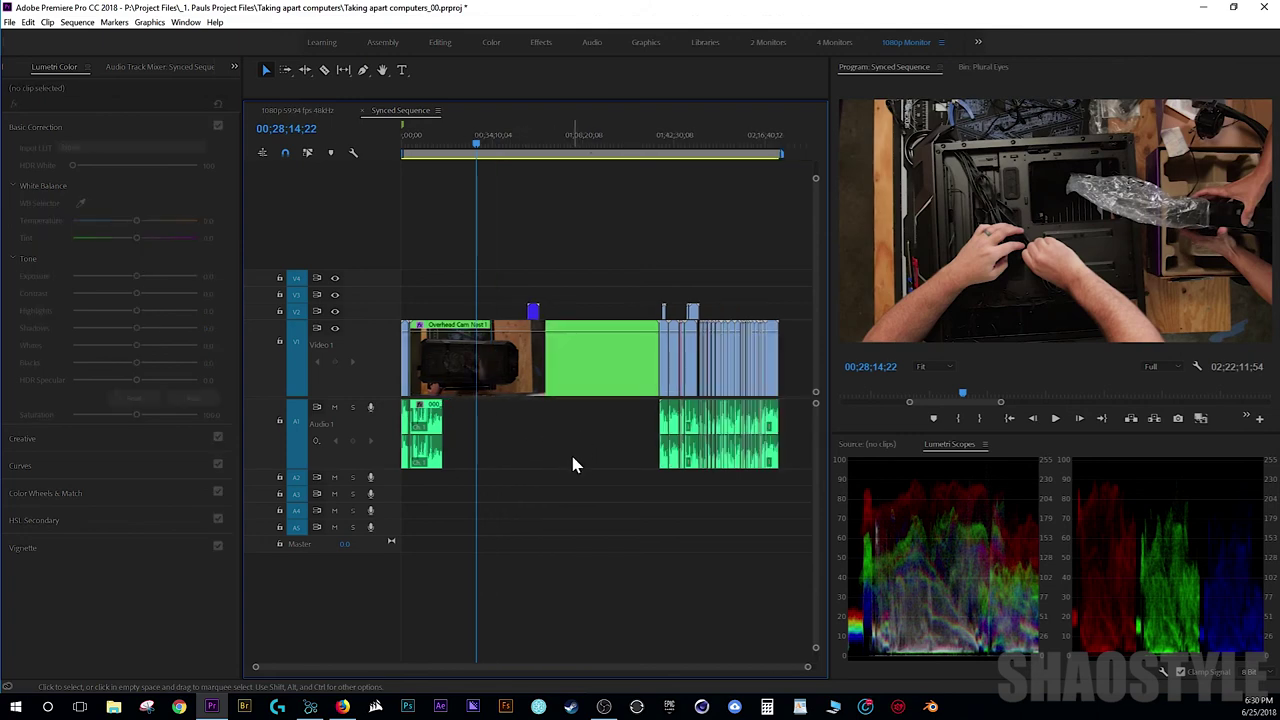
click(727, 137)
key(equal)
key(equal)
key(equal)
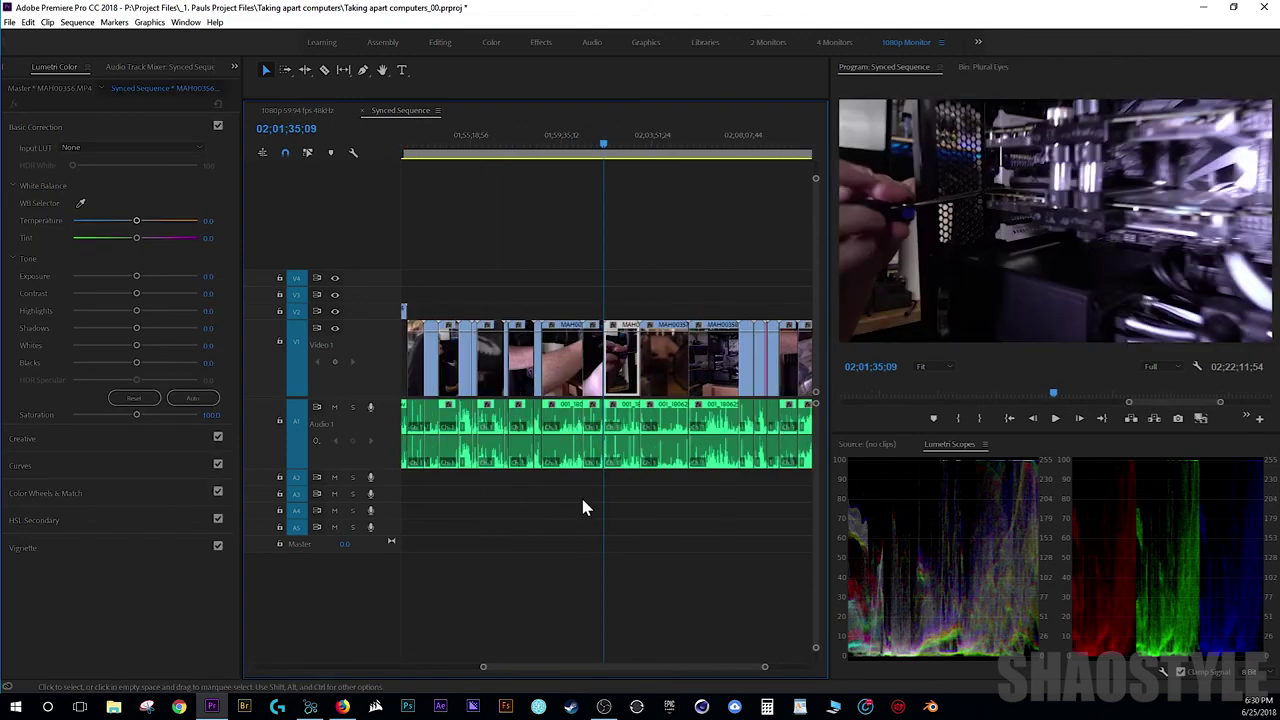
click(563, 150)
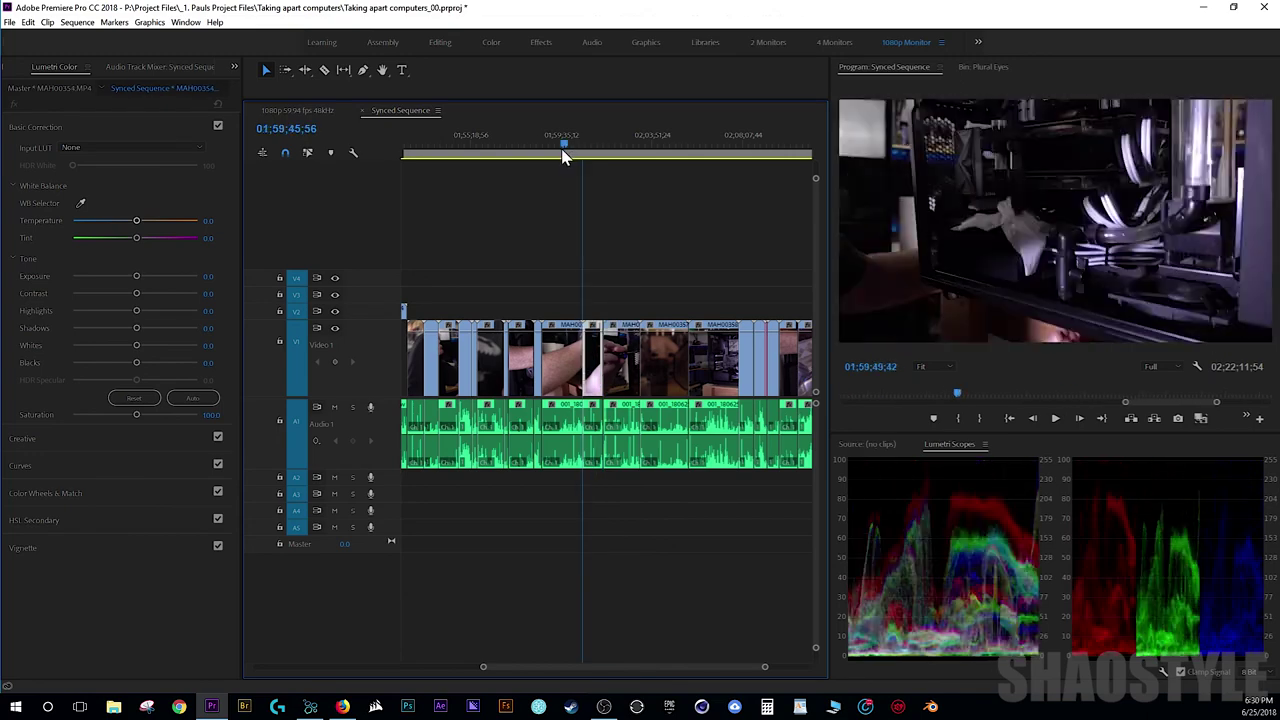
drag(563, 157, 617, 152)
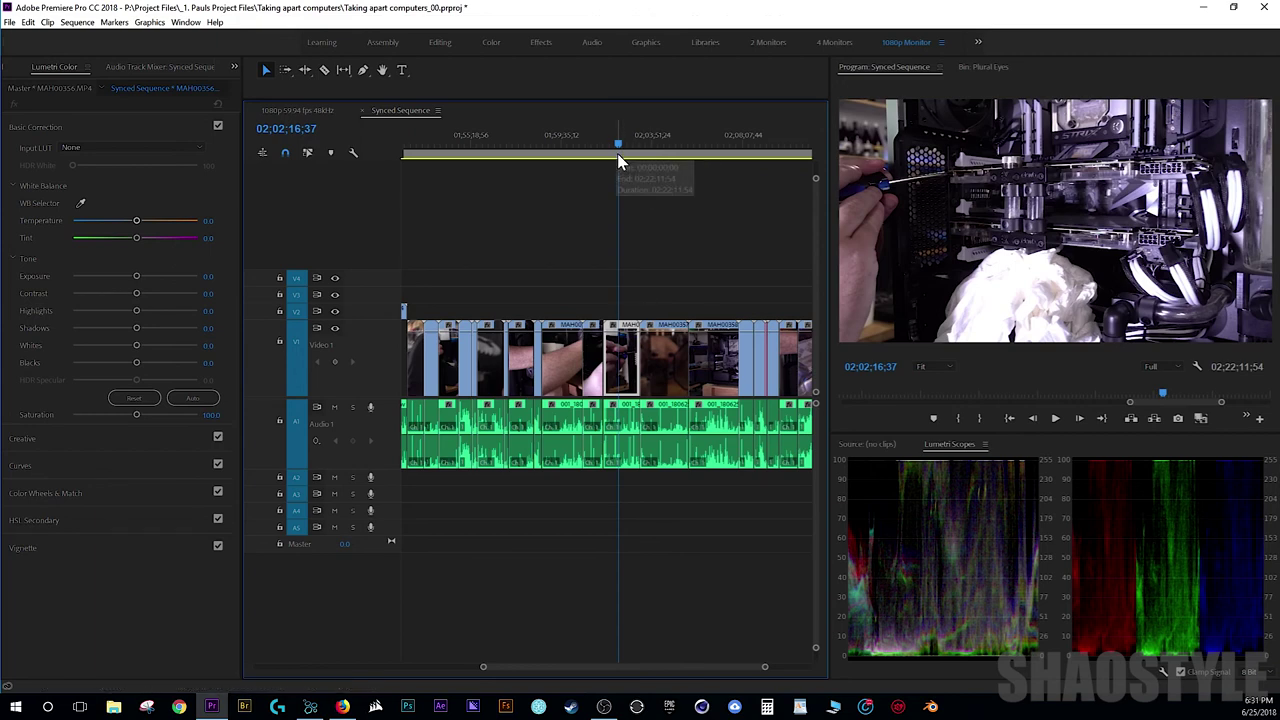
drag(617, 143, 666, 147)
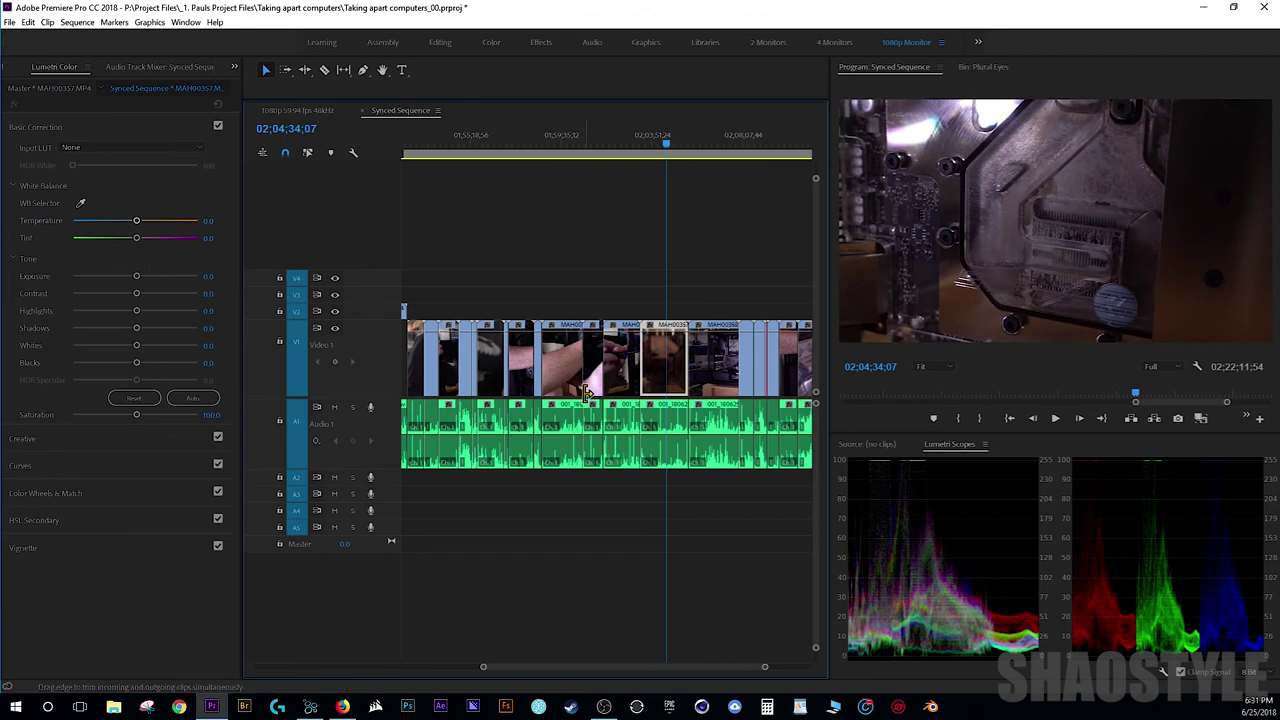
drag(670, 147, 600, 150)
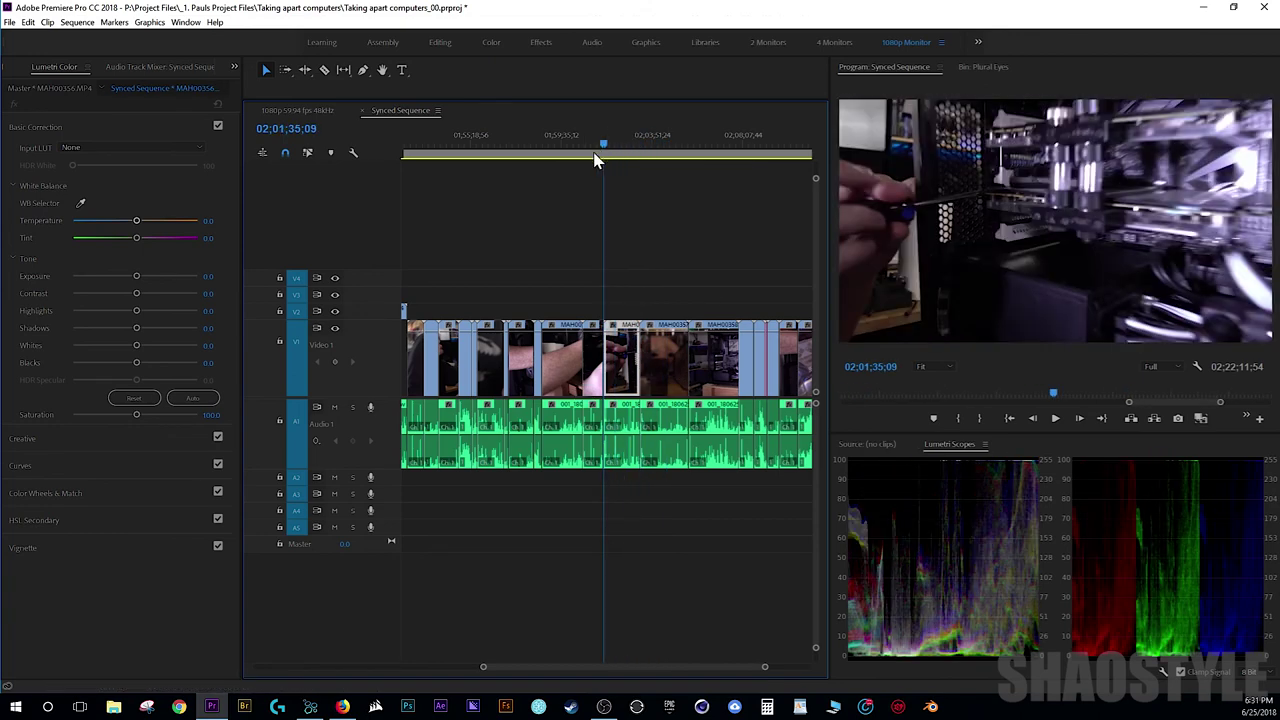
Step: Zoom out and move the playhead to 01;24;08;11 on the Overhead Cam Nest clip
key(minus)
key(minus)
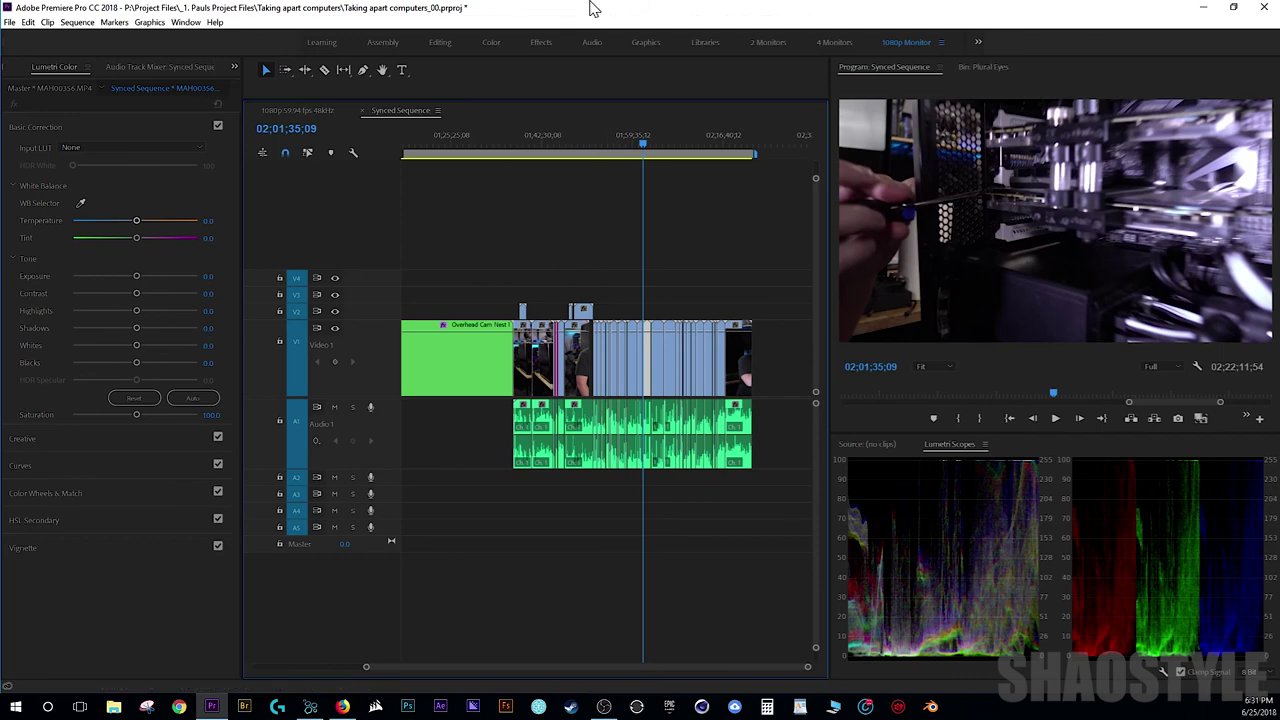
key(equal)
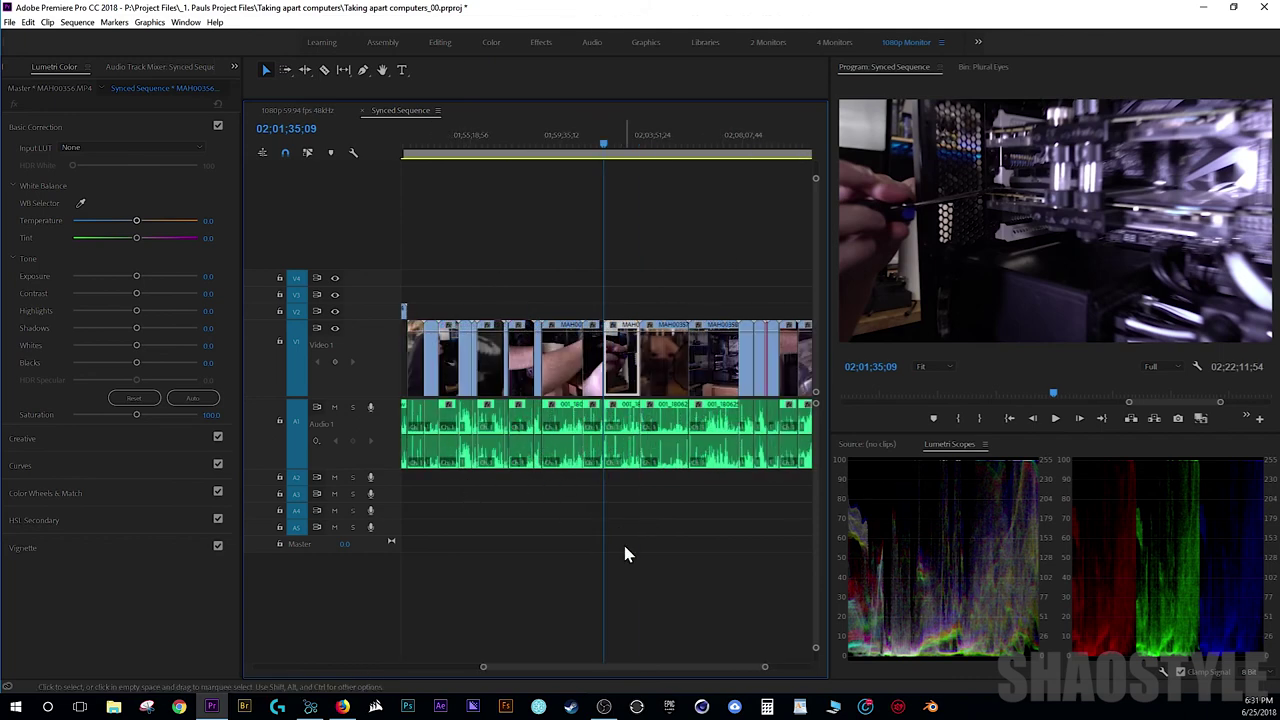
key(minus)
key(minus)
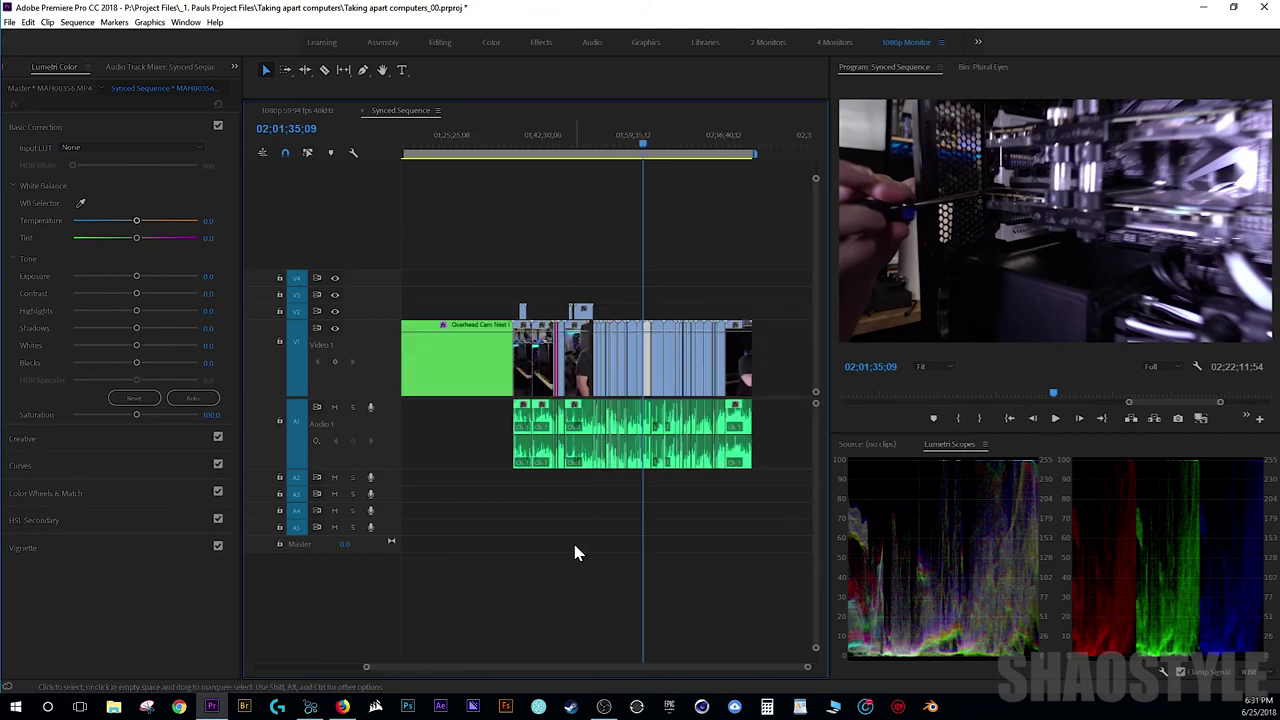
key(minus)
key(equal)
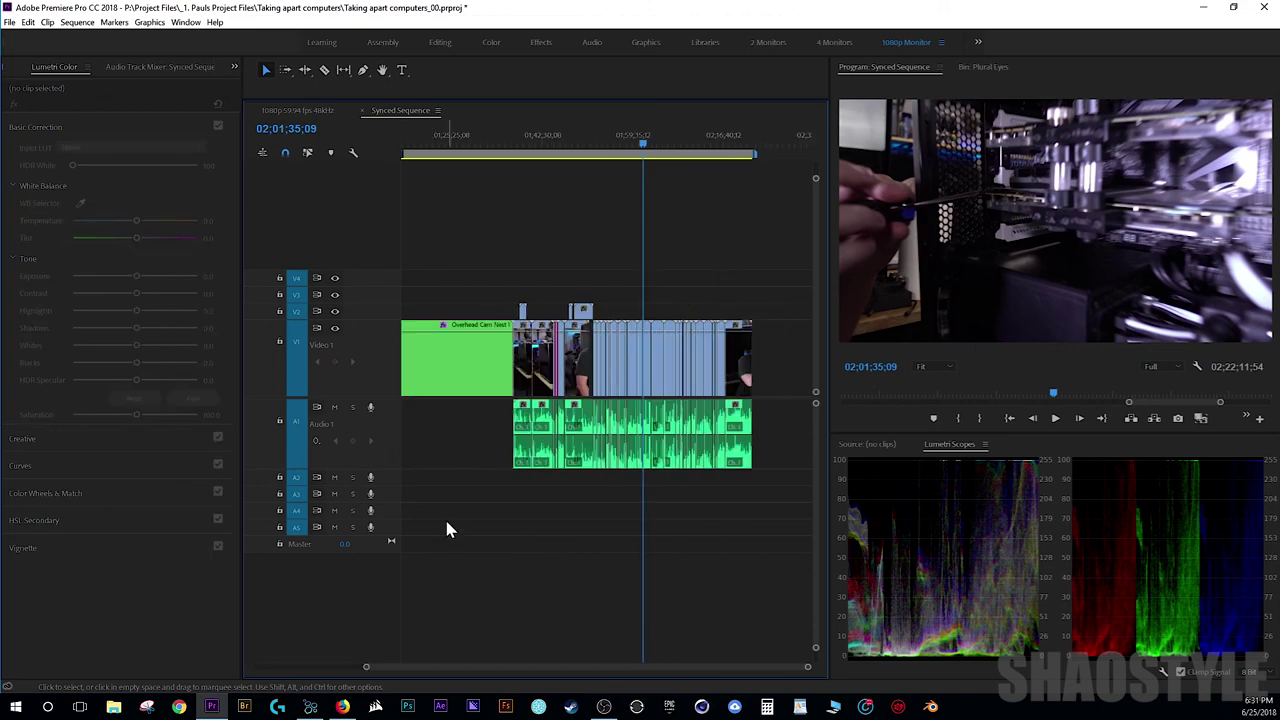
click(446, 133)
Step: Flip Basic Correction off and on at 01;24;08, keep it enabled, and deselect the nest
key(equal)
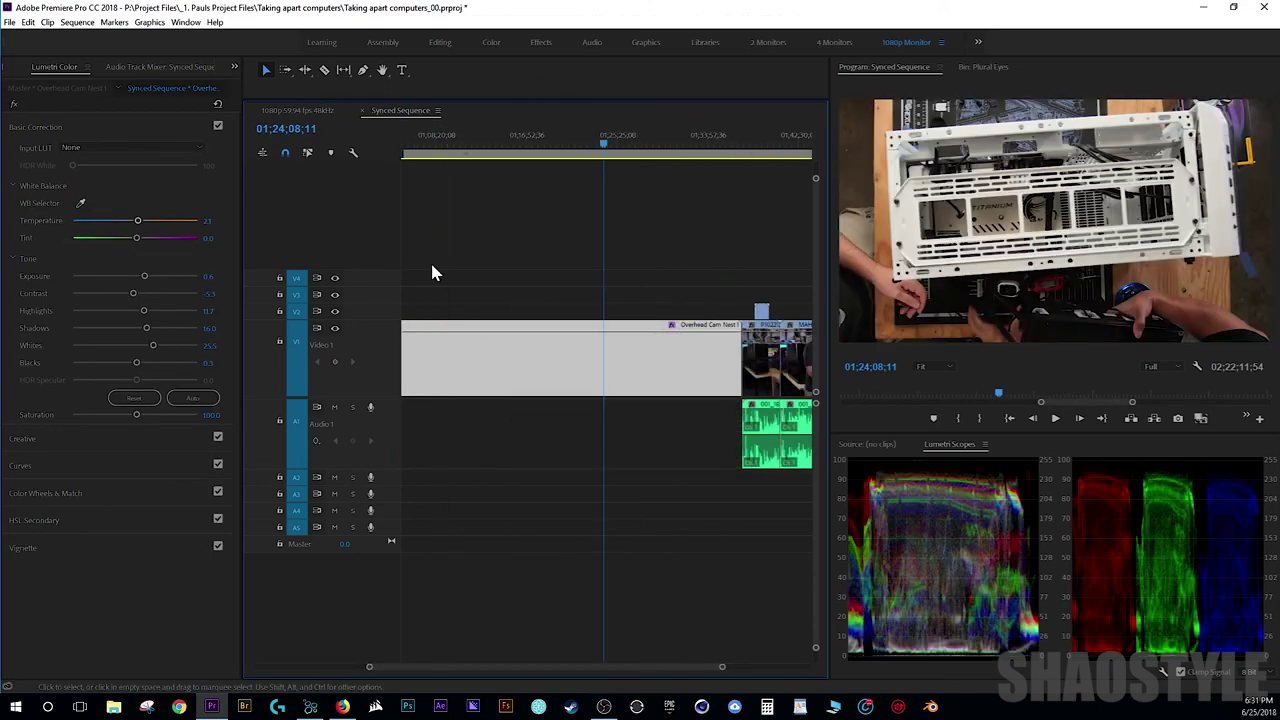
click(218, 128)
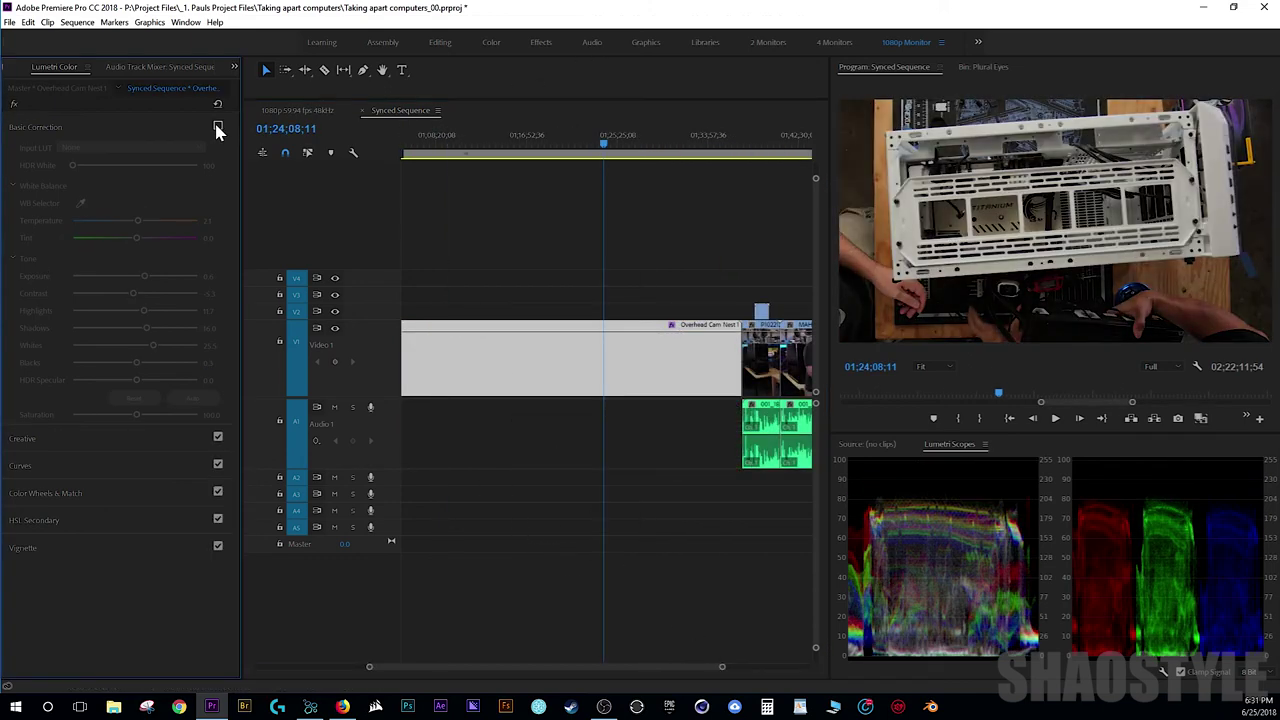
click(218, 128)
click(218, 128)
click(218, 128)
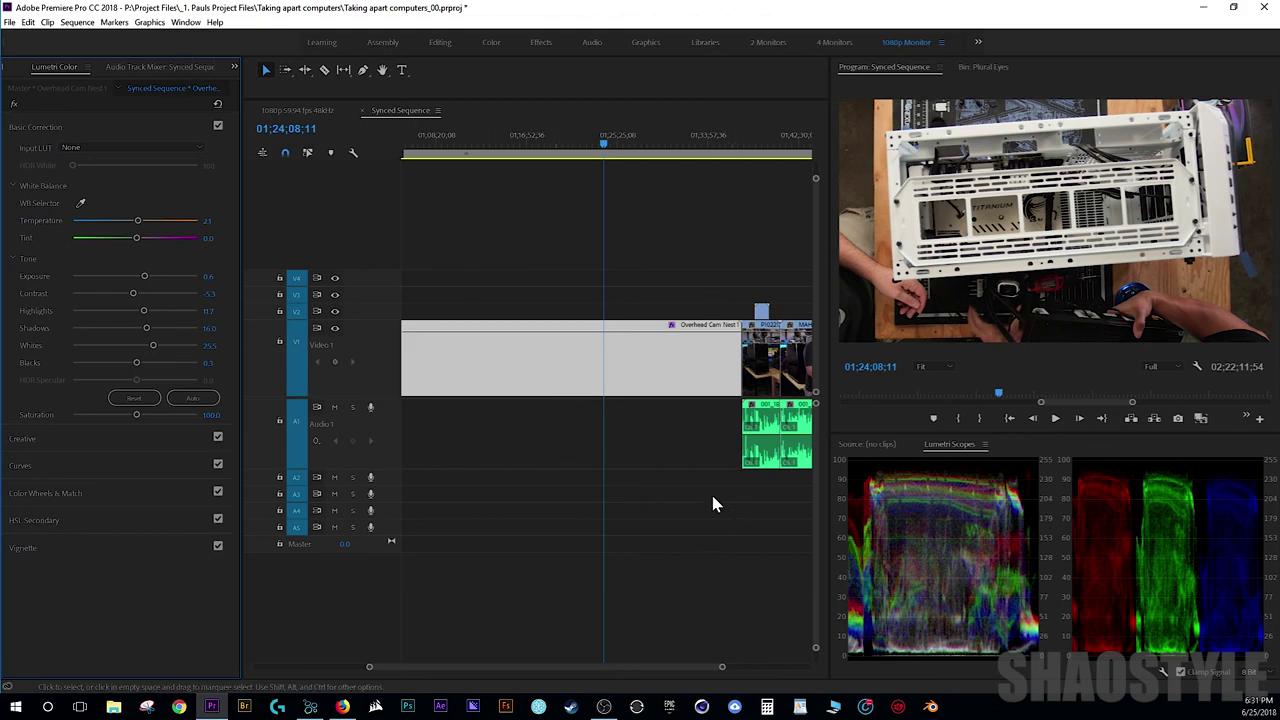
click(580, 480)
key(backslash)
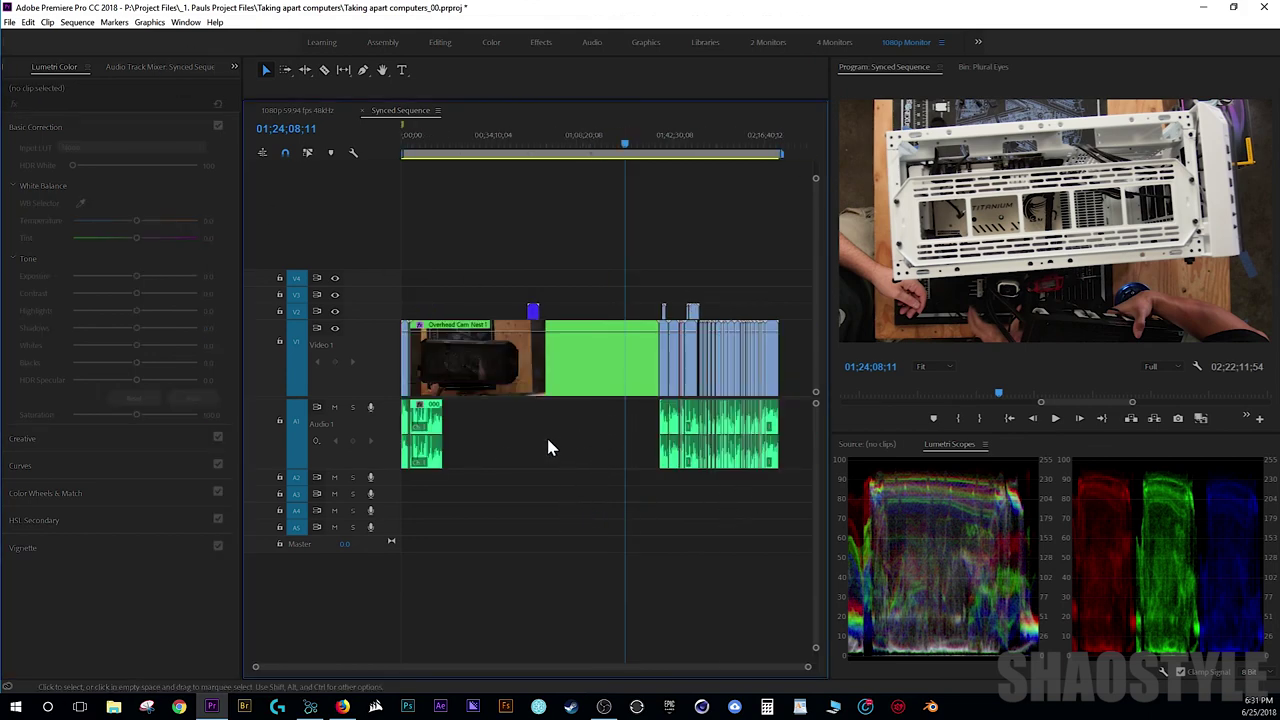